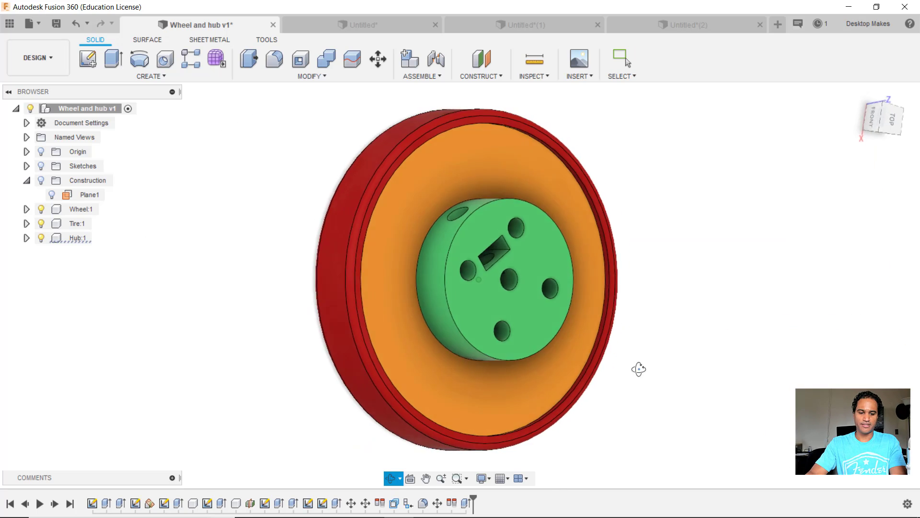
# Hide the orange wheel and red tire to inspect the hub's boss side, then show them again
pyautogui.moveTo(639, 368)
pyautogui.keyDown('shift'); pyautogui.mouseDown(button='middle')
pyautogui.moveTo(719, 355)
pyautogui.moveTo(632, 363)
pyautogui.mouseUp(button='middle'); pyautogui.keyUp('shift')
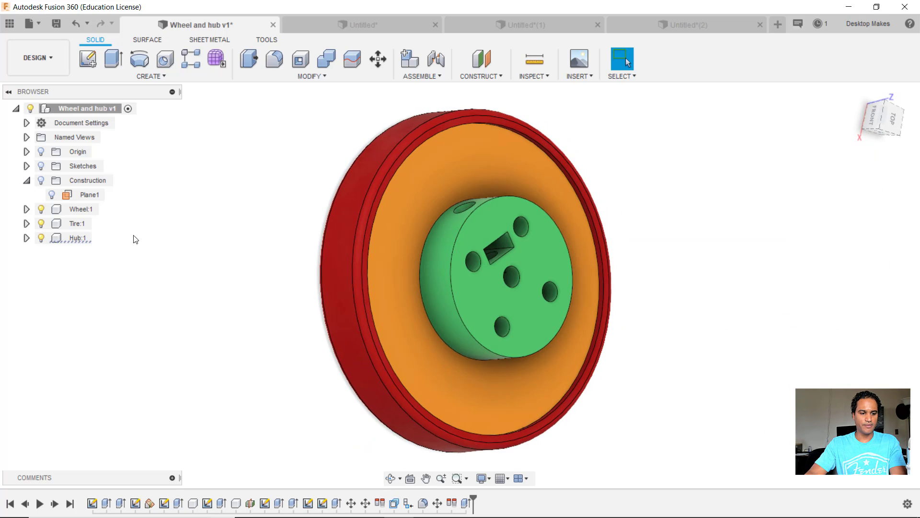
pyautogui.click(41, 209)
pyautogui.click(41, 223)
pyautogui.keyDown('shift'); pyautogui.moveTo(170, 294); pyautogui.dragTo(256, 286, button='middle'); pyautogui.keyUp('shift')
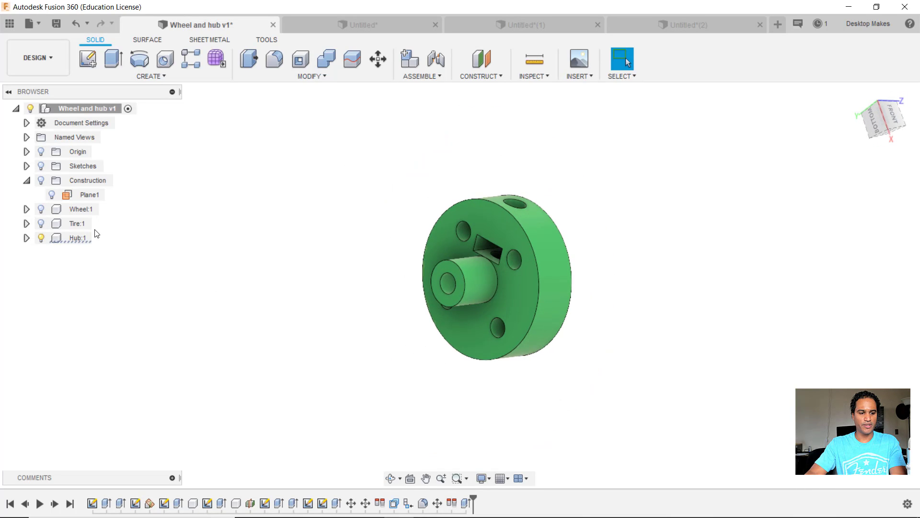
pyautogui.click(41, 209)
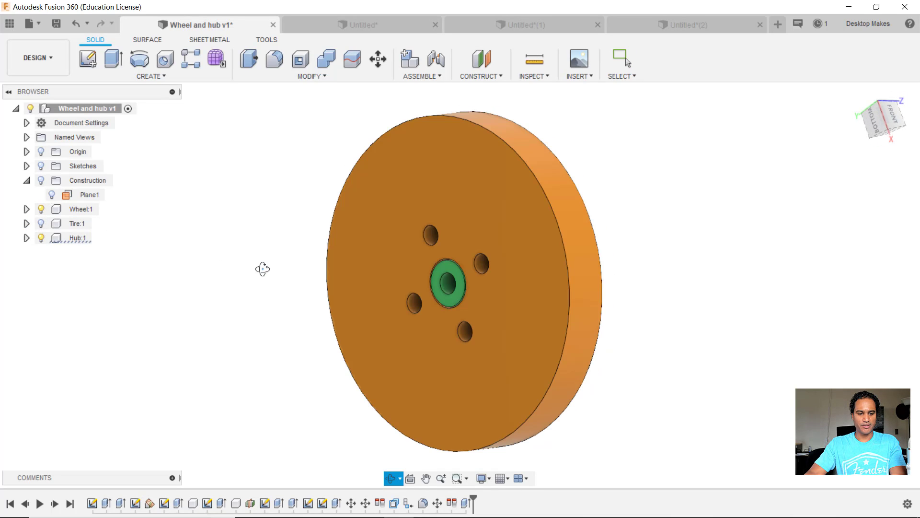
pyautogui.keyDown('shift'); pyautogui.moveTo(263, 268); pyautogui.dragTo(147, 272, button='middle'); pyautogui.keyUp('shift')
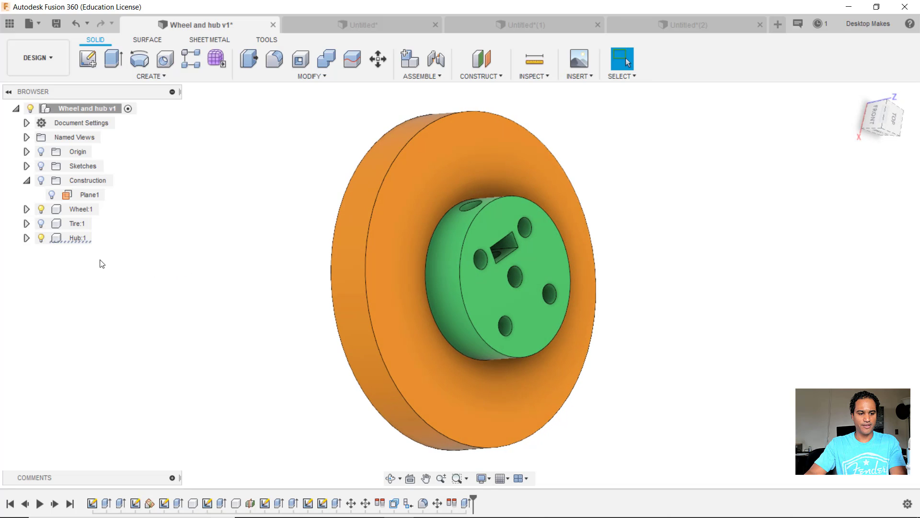
pyautogui.click(41, 223)
# Orbit and zoom the assembly to inspect the hub's rim set-screw hole and slot
pyautogui.keyDown('shift'); pyautogui.moveTo(610, 339); pyautogui.dragTo(643, 335, button='middle'); pyautogui.keyUp('shift')
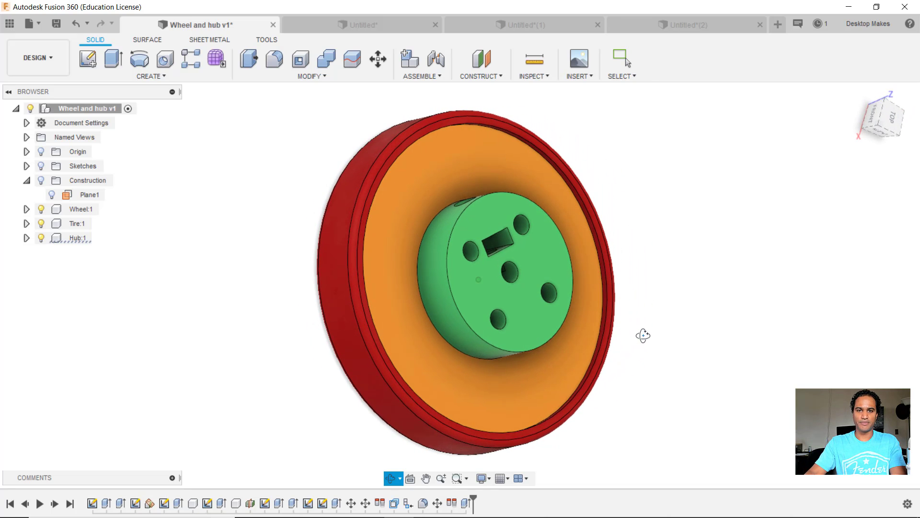
pyautogui.scroll(4, 499, 254)
pyautogui.moveTo(495, 250)
pyautogui.keyDown('shift'); pyautogui.mouseDown(button='middle')
pyautogui.moveTo(424, 158)
pyautogui.moveTo(438, 188)
pyautogui.mouseUp(button='middle'); pyautogui.keyUp('shift')
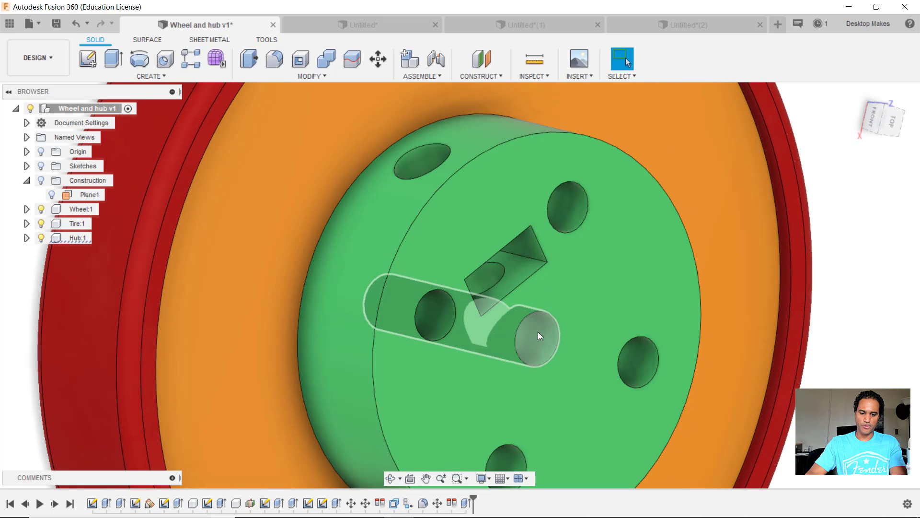
pyautogui.keyDown('shift'); pyautogui.moveTo(539, 339); pyautogui.dragTo(503, 316, button='middle'); pyautogui.keyUp('shift')
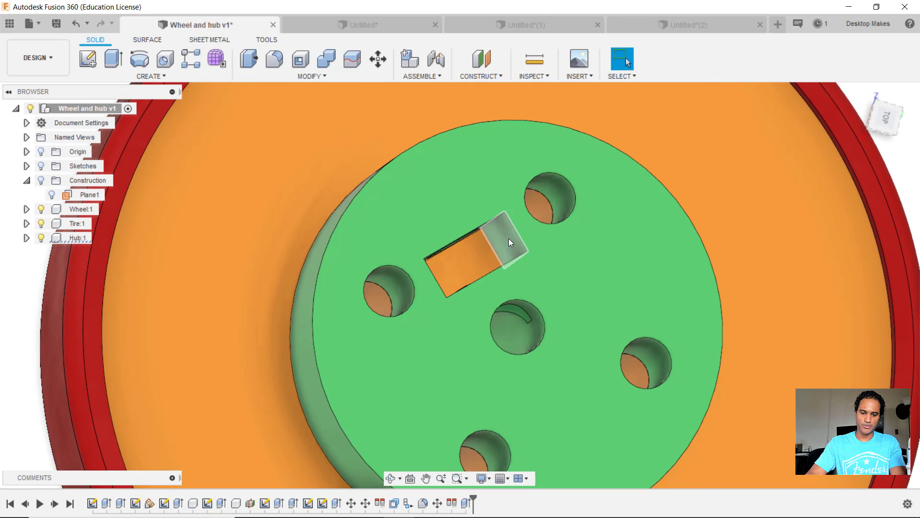
pyautogui.keyDown('shift'); pyautogui.moveTo(509, 240); pyautogui.dragTo(522, 251, button='middle'); pyautogui.keyUp('shift')
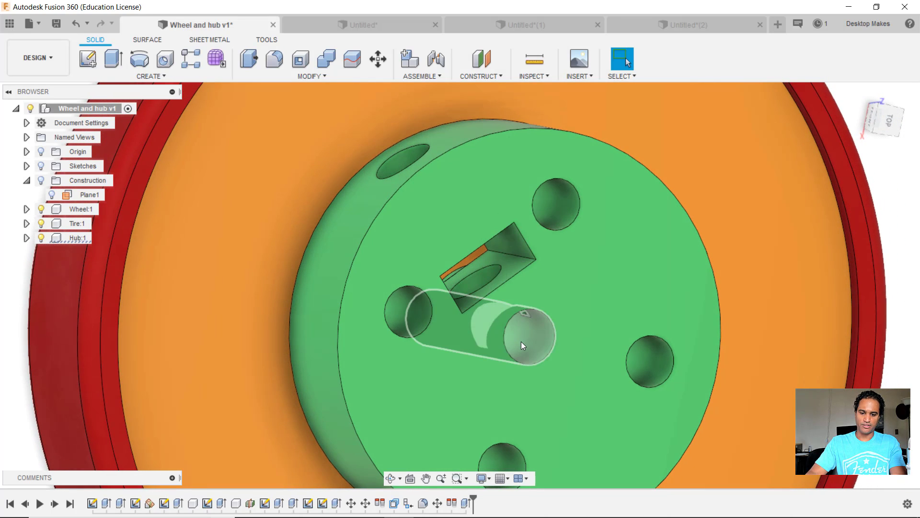
pyautogui.scroll(-5, 521, 342)
pyautogui.keyDown('shift'); pyautogui.moveTo(521, 341); pyautogui.dragTo(469, 289, button='middle'); pyautogui.keyUp('shift')
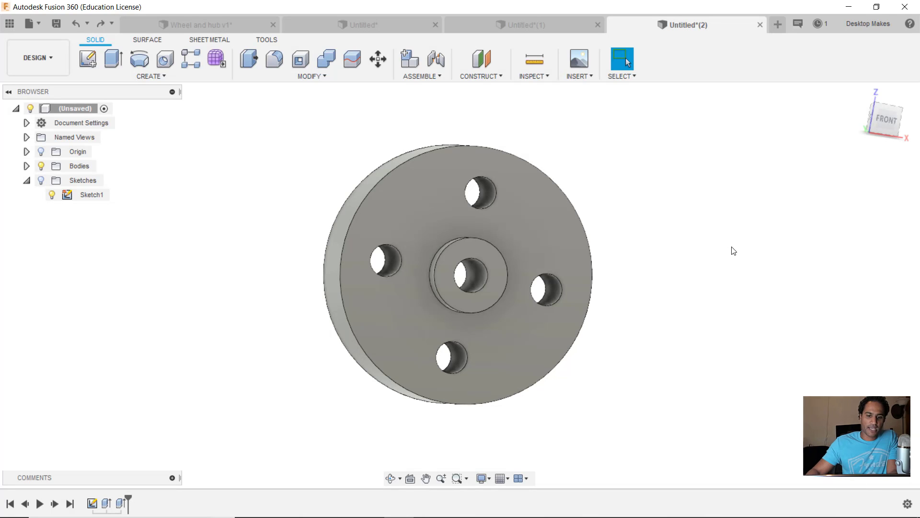
pyautogui.moveTo(740, 265)
pyautogui.keyDown('shift'); pyautogui.mouseDown(button='middle')
pyautogui.moveTo(749, 273)
pyautogui.moveTo(665, 281)
pyautogui.moveTo(749, 259)
pyautogui.mouseUp(button='middle'); pyautogui.keyUp('shift')
pyautogui.click(542, 25)
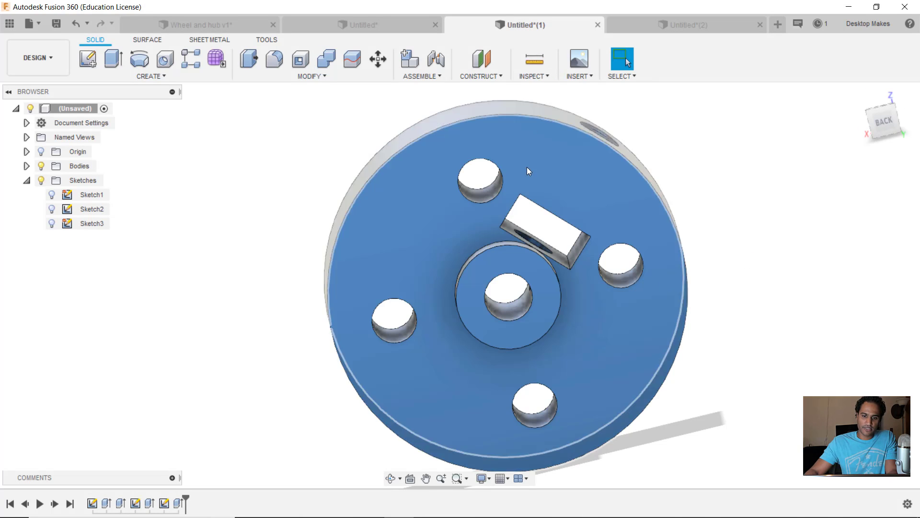
pyautogui.keyDown('shift'); pyautogui.moveTo(561, 232); pyautogui.dragTo(598, 131, button='middle'); pyautogui.keyUp('shift')
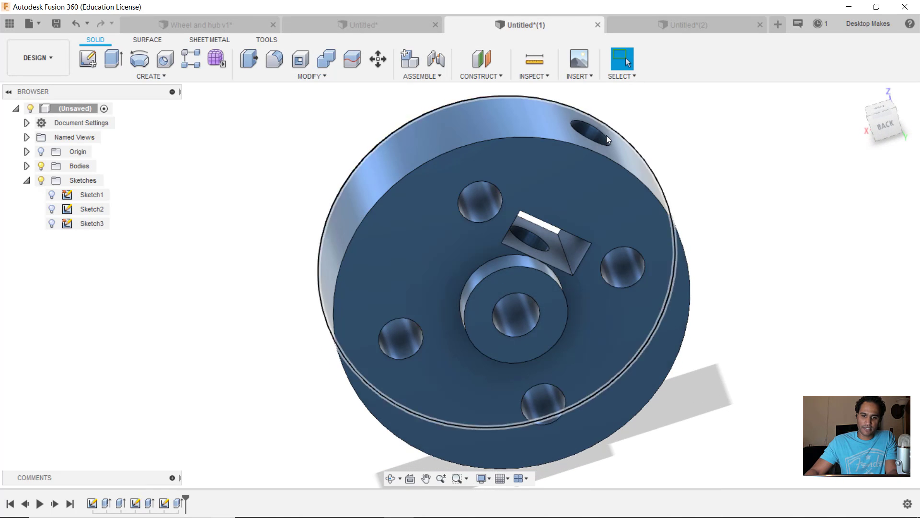
pyautogui.keyDown('shift'); pyautogui.moveTo(546, 237); pyautogui.dragTo(518, 268, button='middle'); pyautogui.keyUp('shift')
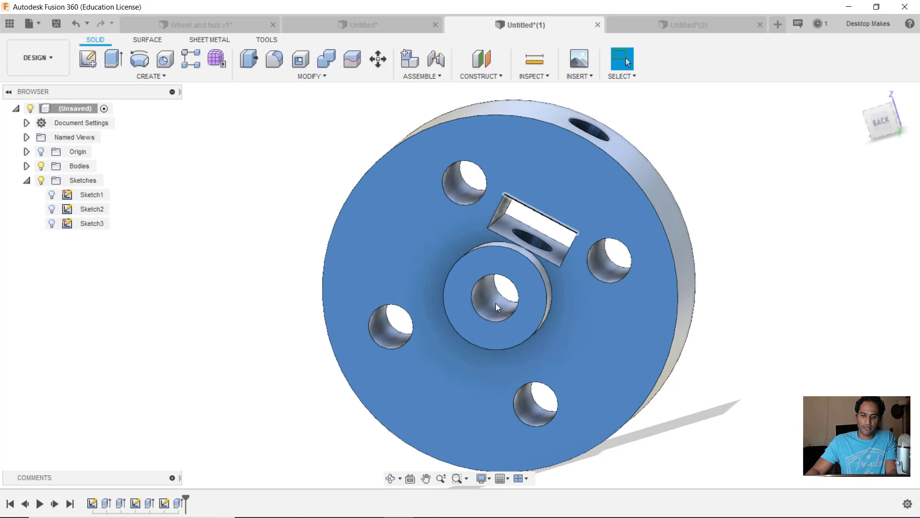
pyautogui.click(660, 24)
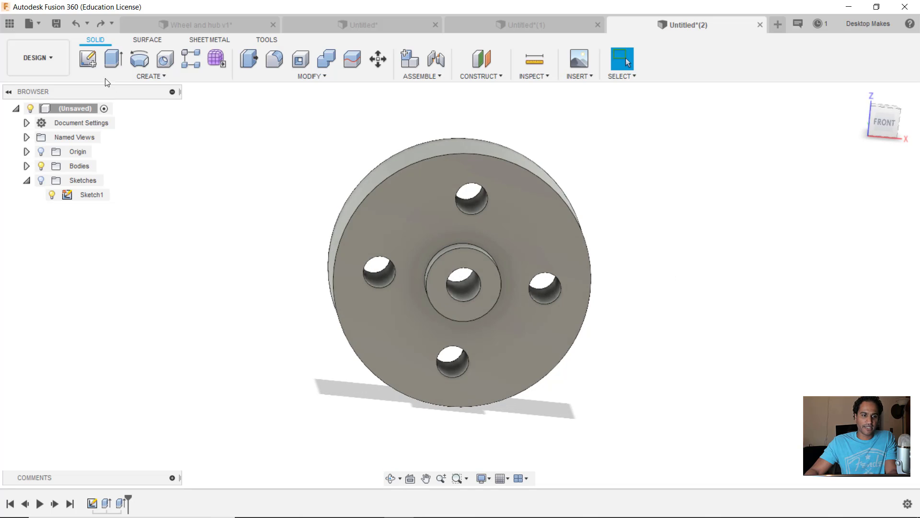
# Start a new sketch on the grey wheel's front face
pyautogui.click(87, 59)
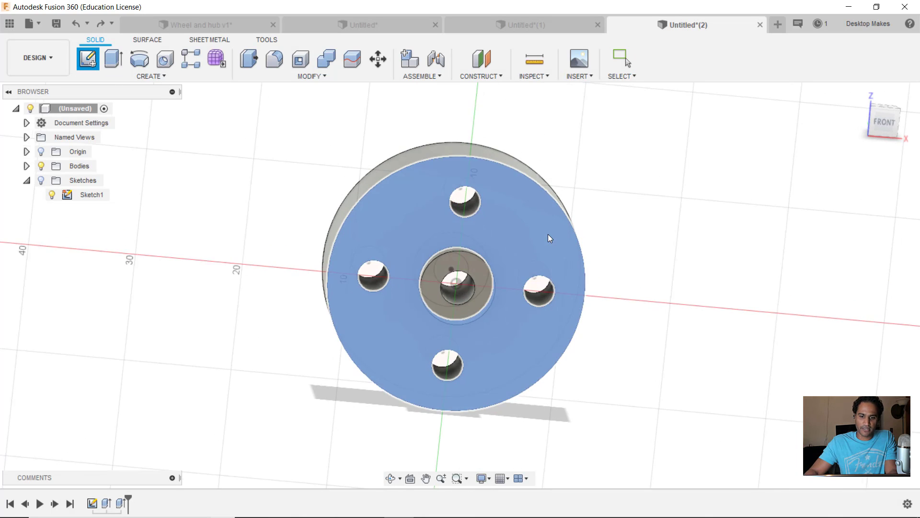
pyautogui.click(552, 238)
pyautogui.moveTo(540, 265); pyautogui.dragTo(581, 244, button='middle')
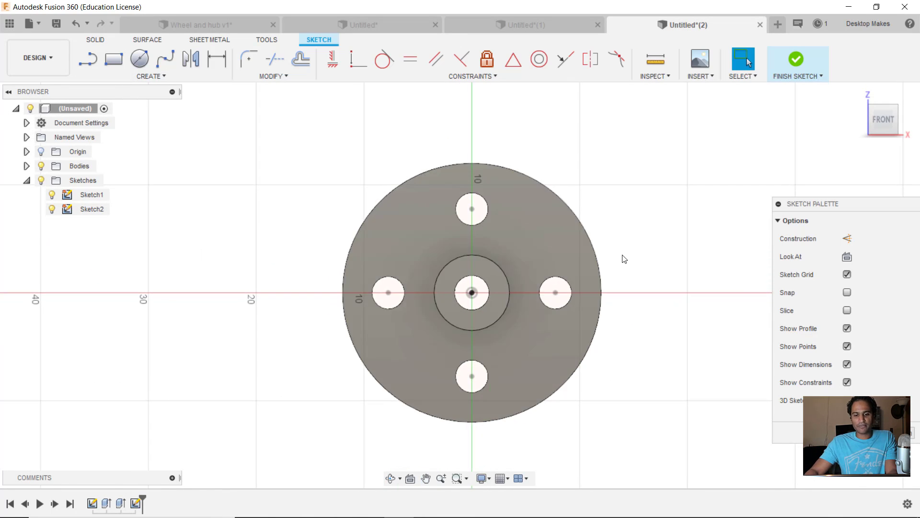
pyautogui.scroll(3, 547, 245)
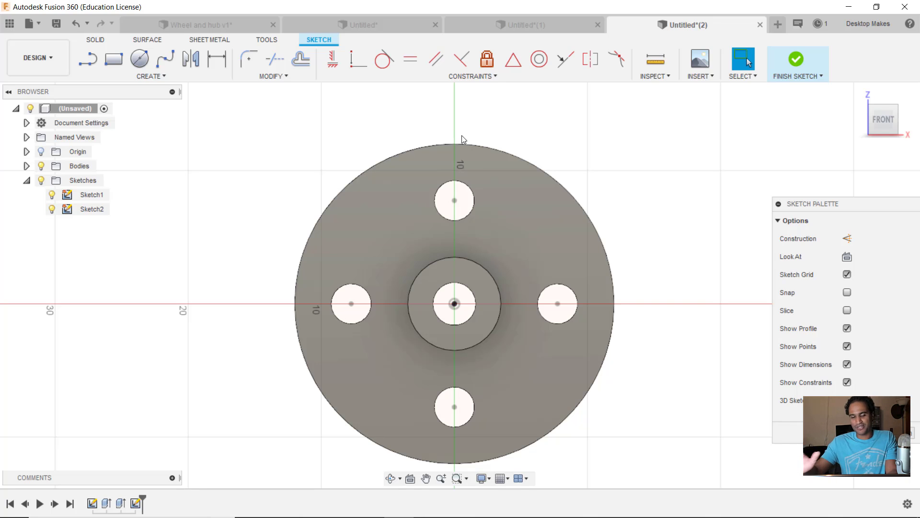
pyautogui.scroll(-2, 514, 160)
pyautogui.scroll(2, 364, 134)
# Draw a 2.6 × 5.5 mm centre rectangle and move it to the right of the wheel
pyautogui.click(155, 76)
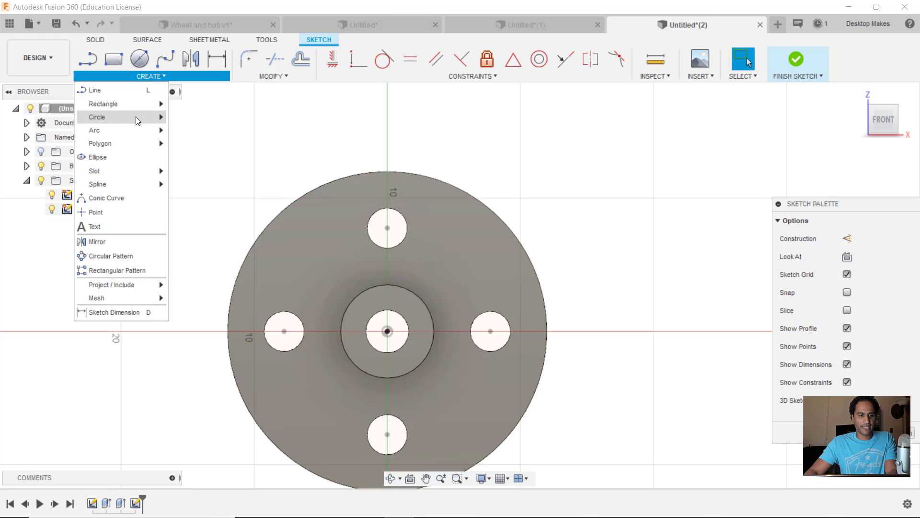
pyautogui.moveTo(137, 102)
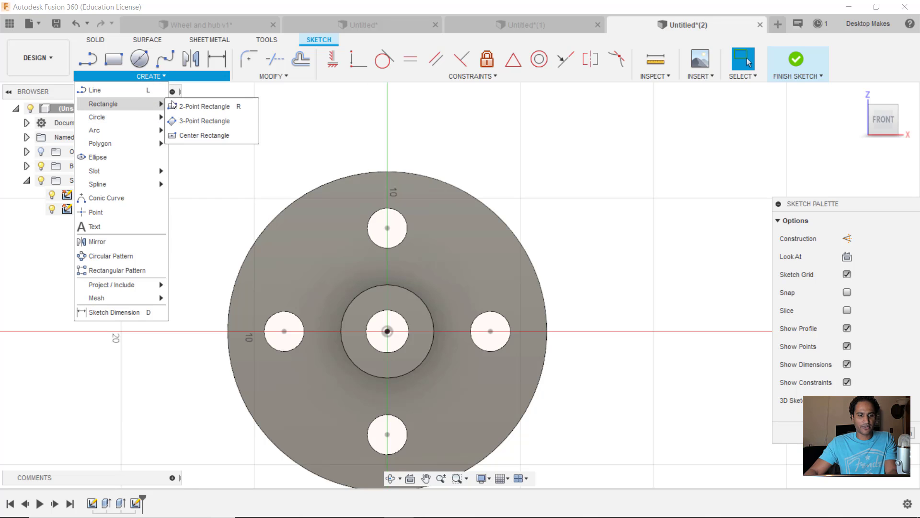
pyautogui.click(199, 135)
pyautogui.click(565, 157)
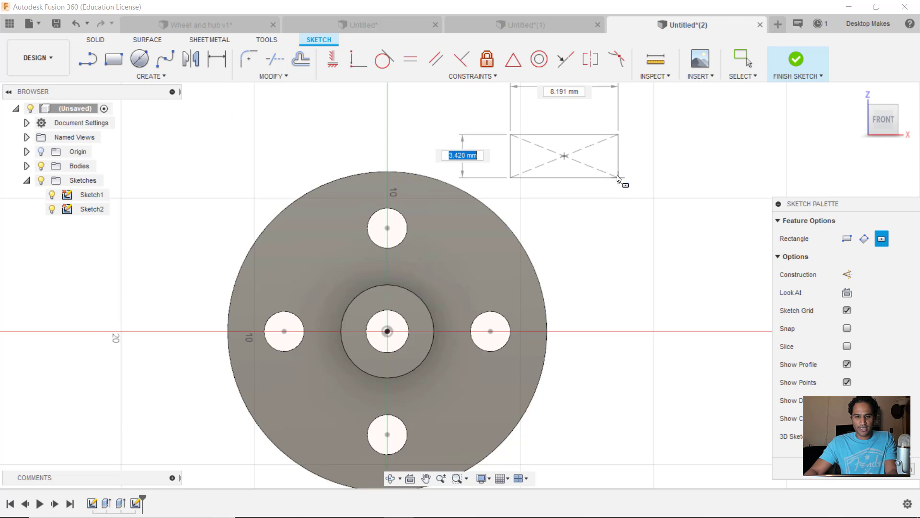
pyautogui.write('2.6')
pyautogui.press('Tab')
pyautogui.write('5.5')
pyautogui.press('Tab')
pyautogui.press('Return')
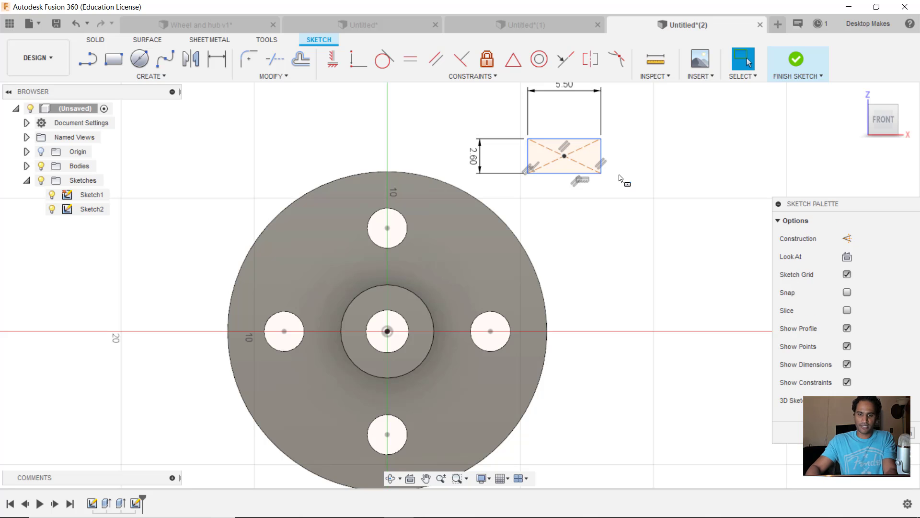
pyautogui.moveTo(560, 149); pyautogui.dragTo(666, 171)
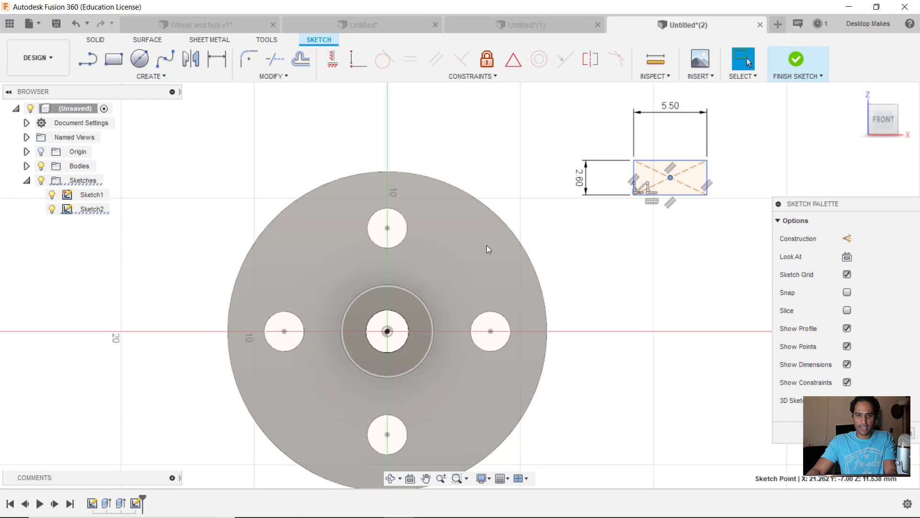
# View the finished blue slotted wheel from the back, then return to the sketch document
pyautogui.click(525, 24)
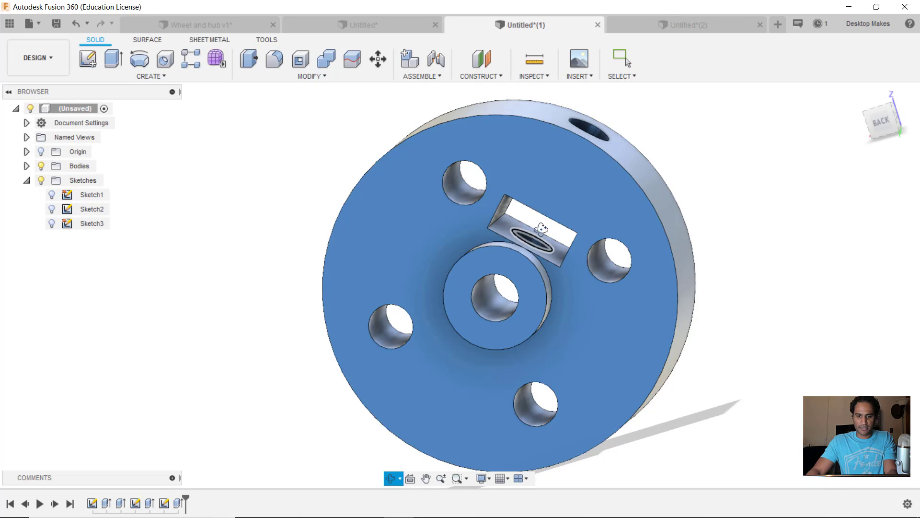
pyautogui.moveTo(544, 227); pyautogui.dragTo(852, 143)
pyautogui.press('Escape')
pyautogui.click(870, 136)
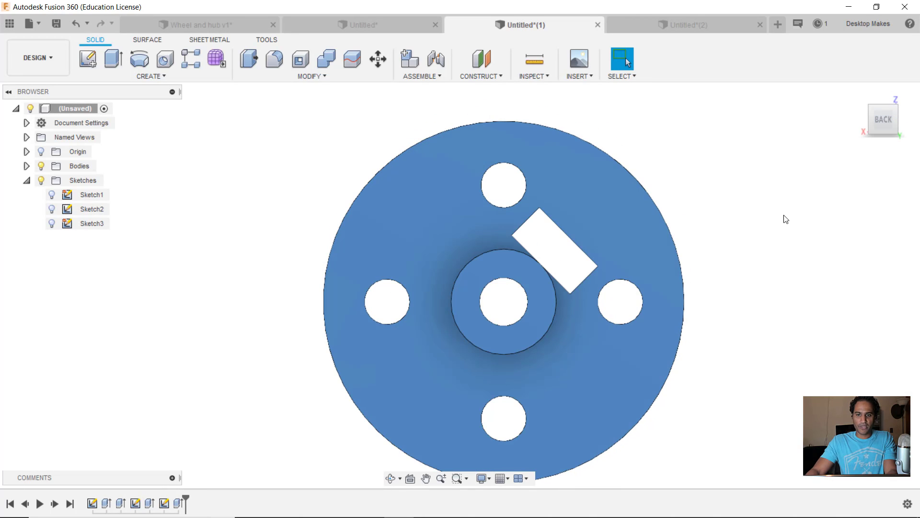
pyautogui.click(700, 26)
# Draw a construction line from the top bolt-hole centre to the right bolt-hole centre
pyautogui.press('l')
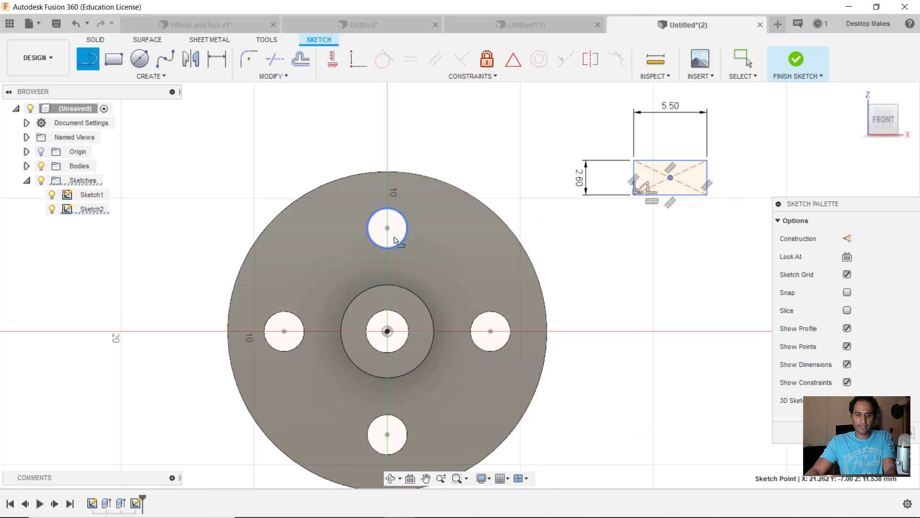
pyautogui.click(388, 229)
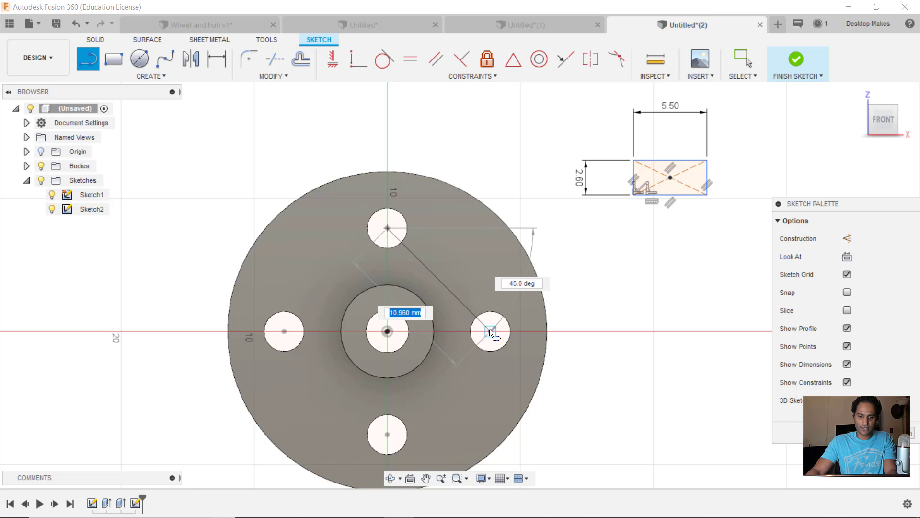
pyautogui.click(491, 331)
pyautogui.press('Escape')
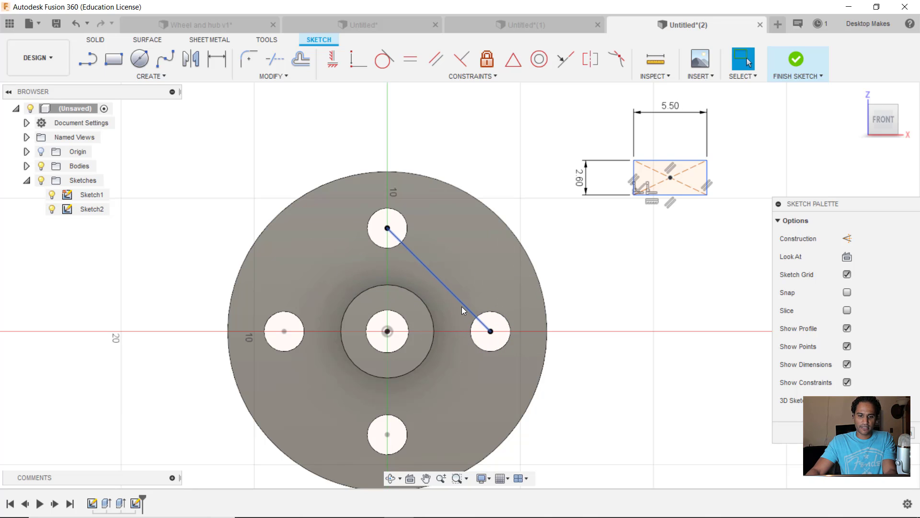
pyautogui.click(462, 303)
pyautogui.press('x')
pyautogui.click(599, 293)
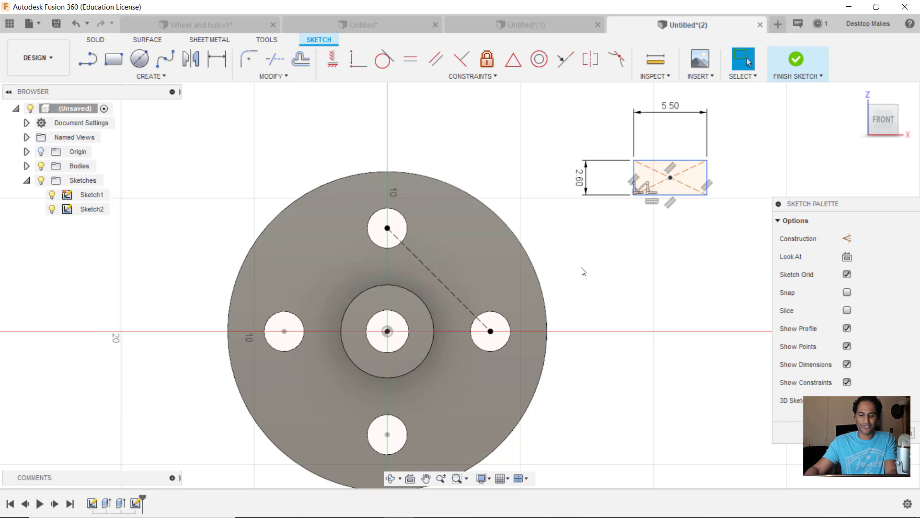
# Remove the rectangle's Horizontal constraint and make its bottom edge parallel to the diagonal line
pyautogui.click(433, 63)
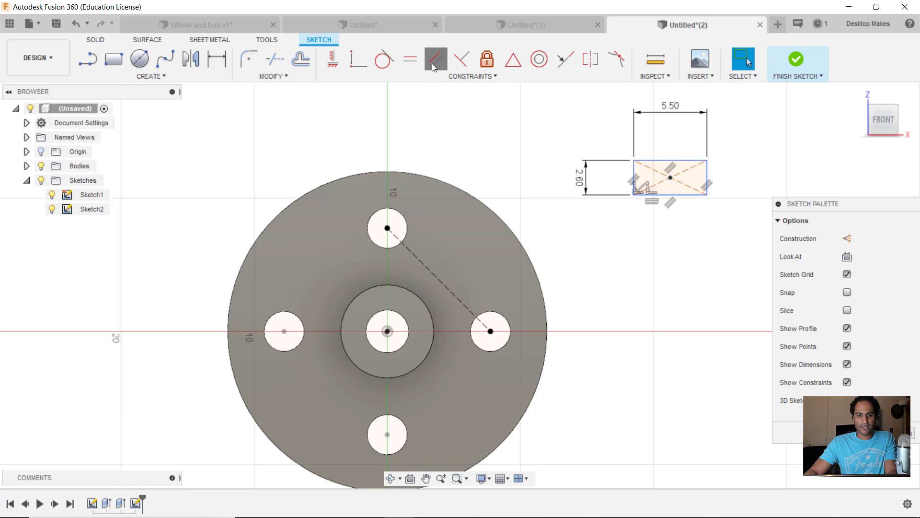
pyautogui.click(693, 195)
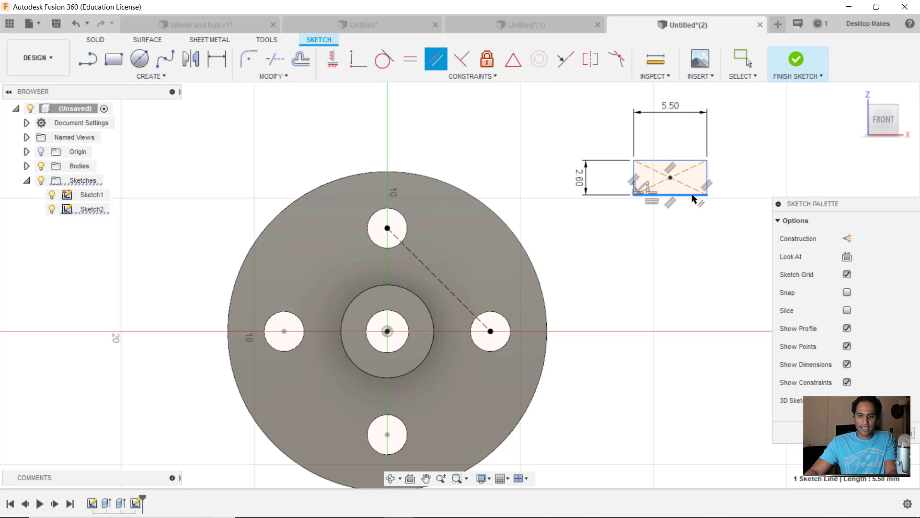
pyautogui.click(447, 289)
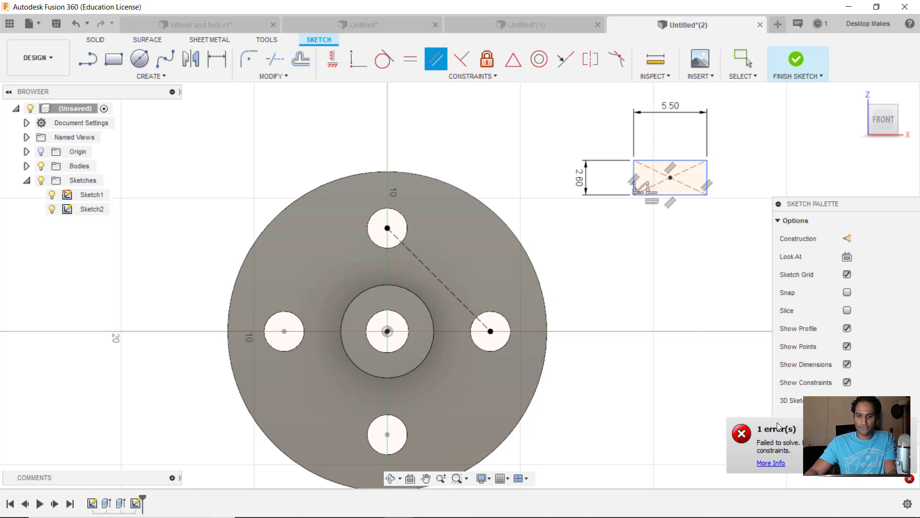
pyautogui.press('Escape')
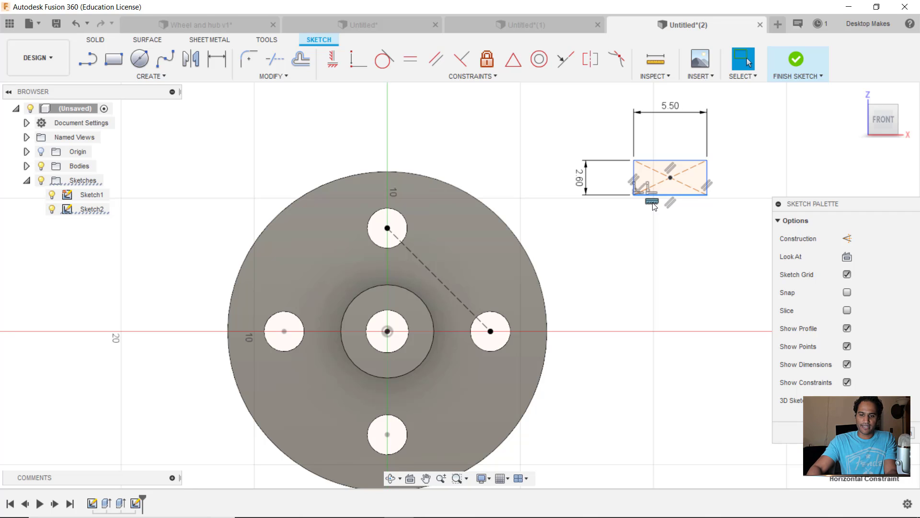
pyautogui.click(652, 201)
pyautogui.press('Delete')
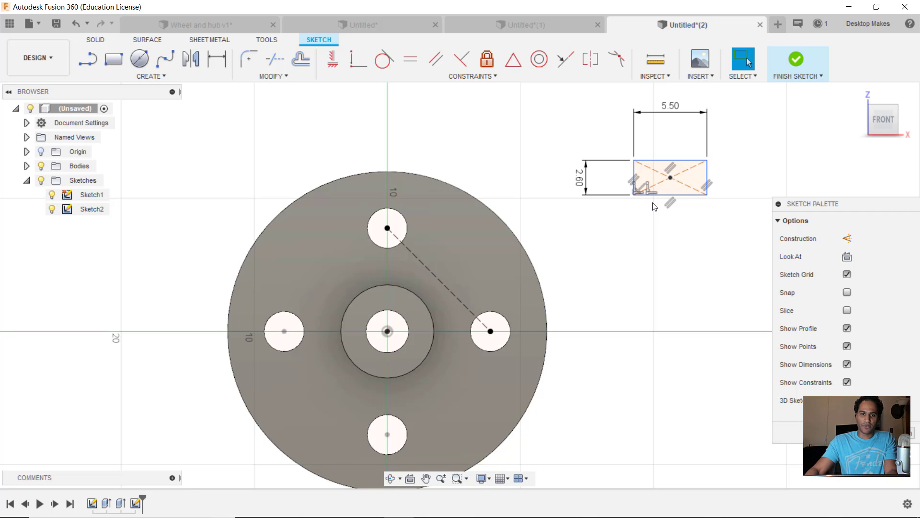
pyautogui.click(435, 58)
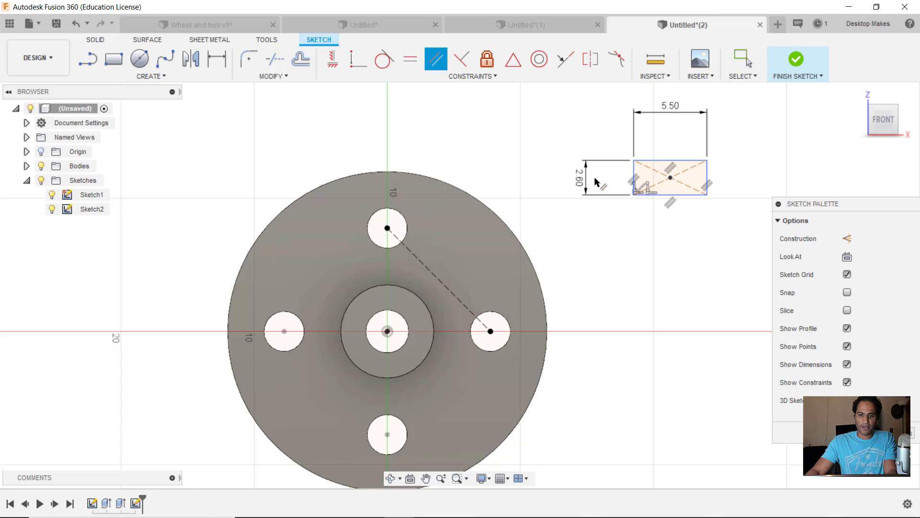
pyautogui.click(689, 199)
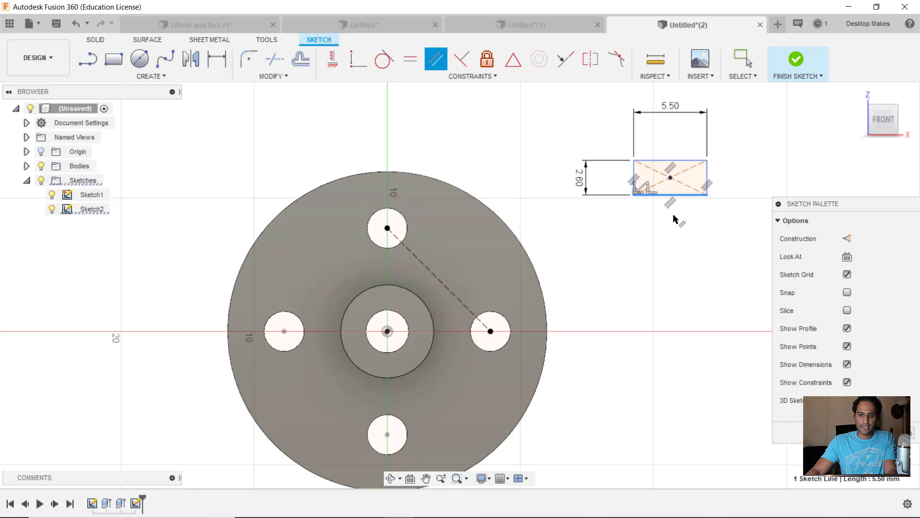
pyautogui.click(433, 280)
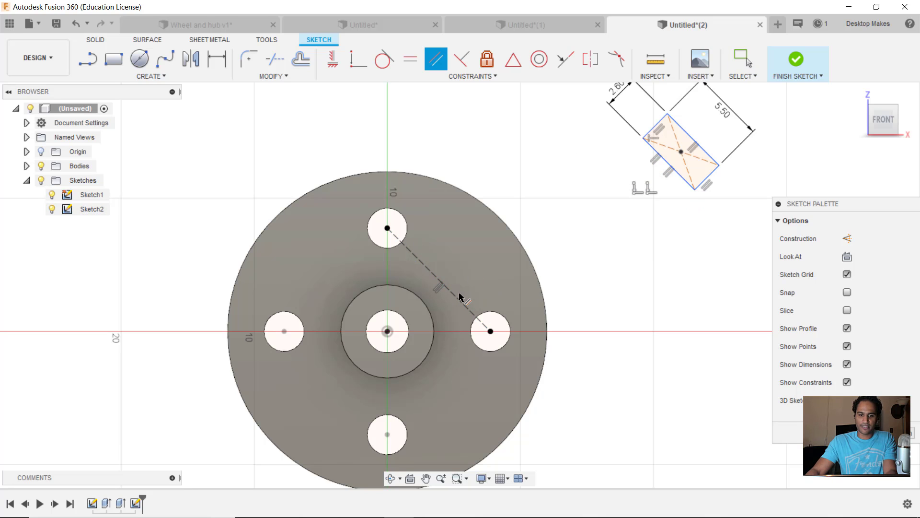
pyautogui.press('Escape')
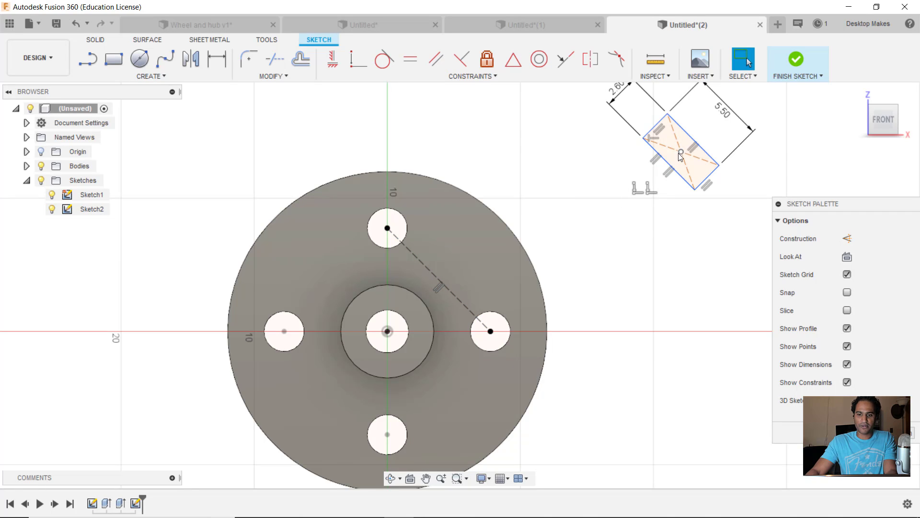
pyautogui.moveTo(680, 152)
pyautogui.mouseDown()
pyautogui.moveTo(601, 201)
pyautogui.moveTo(623, 207)
pyautogui.moveTo(681, 260)
pyautogui.mouseUp()
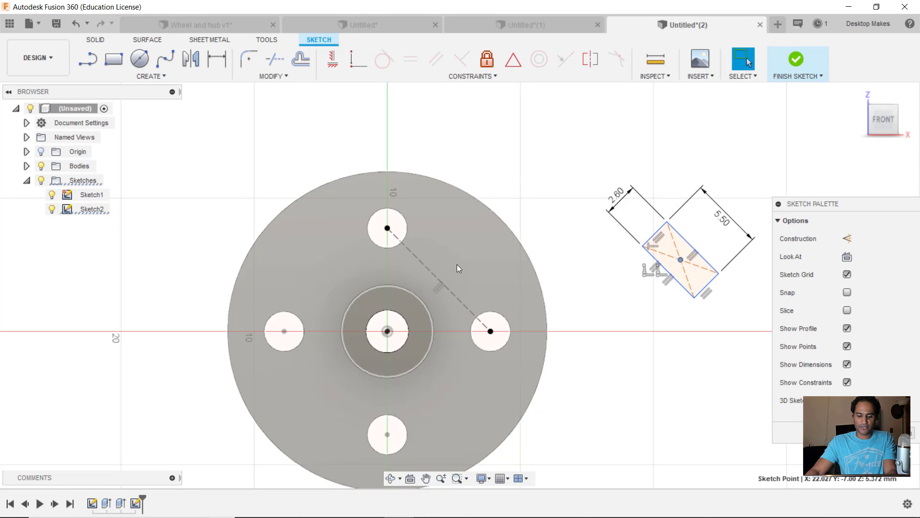
# Draw a vertical line and a 45° line from the hub centre as construction lines
pyautogui.press('l')
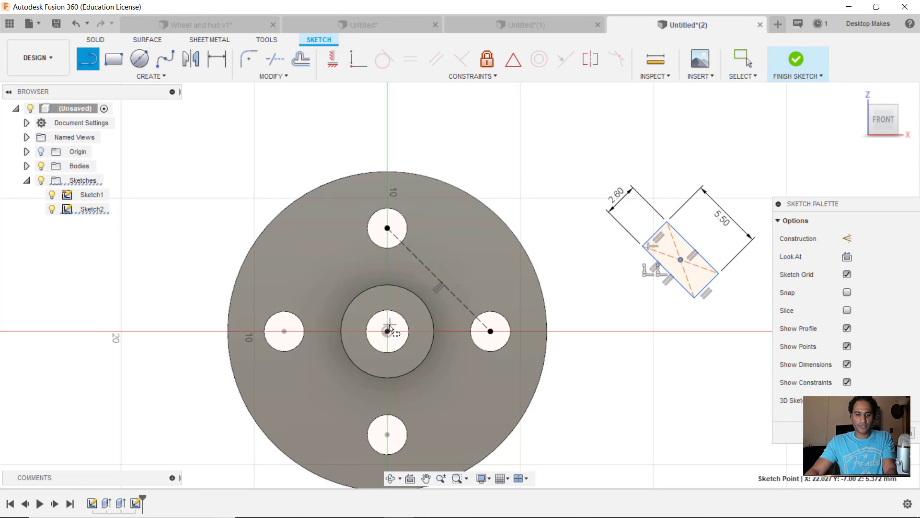
pyautogui.click(387, 331)
pyautogui.click(388, 118)
pyautogui.press('Escape')
pyautogui.press('l')
pyautogui.click(388, 332)
pyautogui.click(551, 169)
pyautogui.press('Escape')
pyautogui.press('x')
pyautogui.click(388, 145)
pyautogui.press('x')
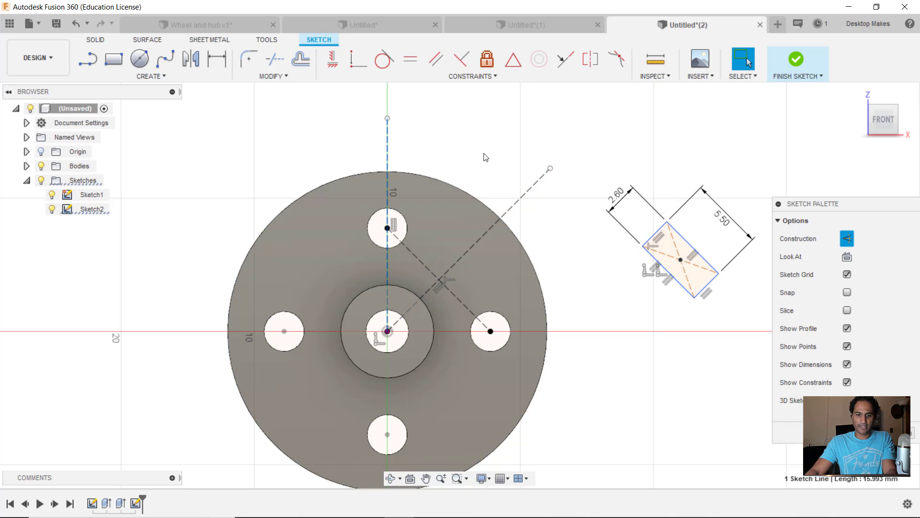
# Add a 45.0° reference angle dimension between the vertical and angled construction lines
pyautogui.press('d')
pyautogui.click(523, 195)
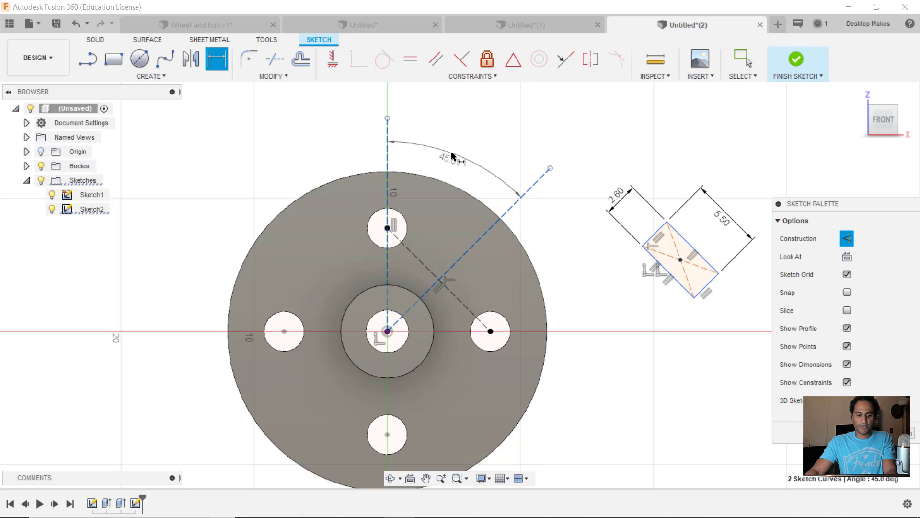
pyautogui.click(452, 156)
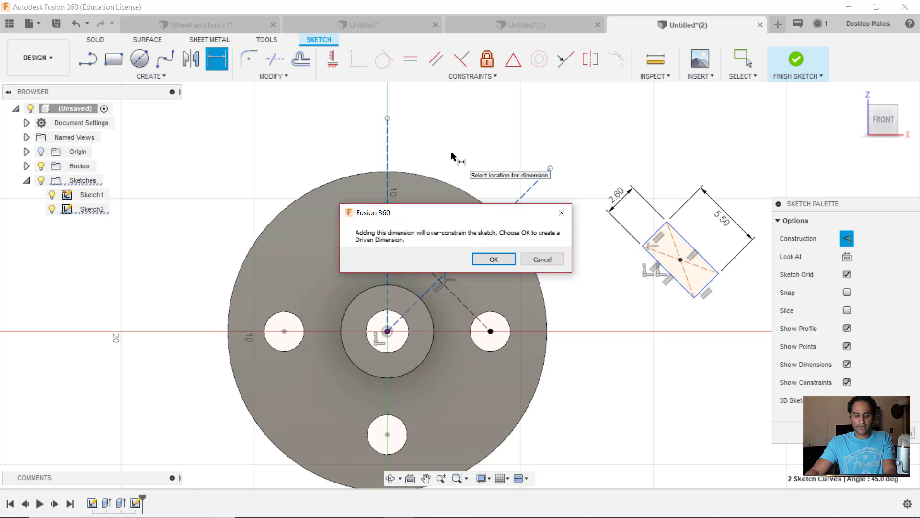
pyautogui.click(494, 258)
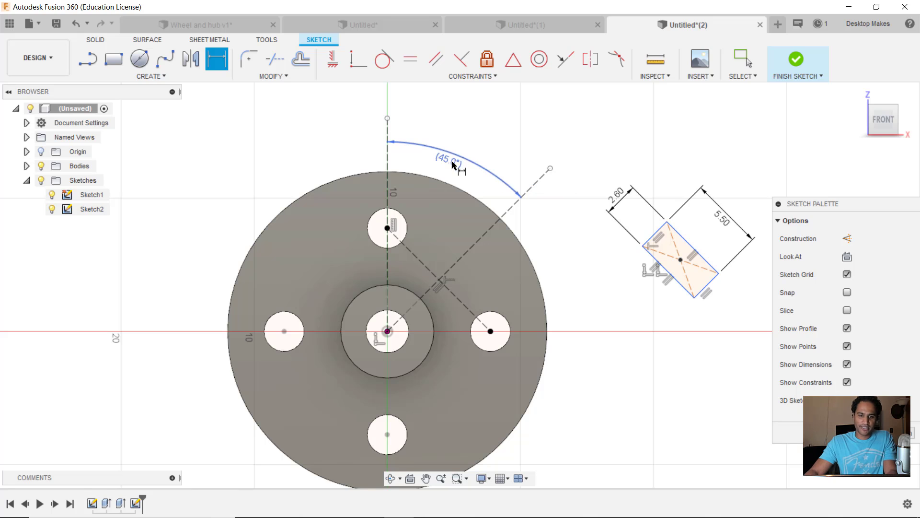
pyautogui.scroll(1, 453, 165)
pyautogui.press('Escape')
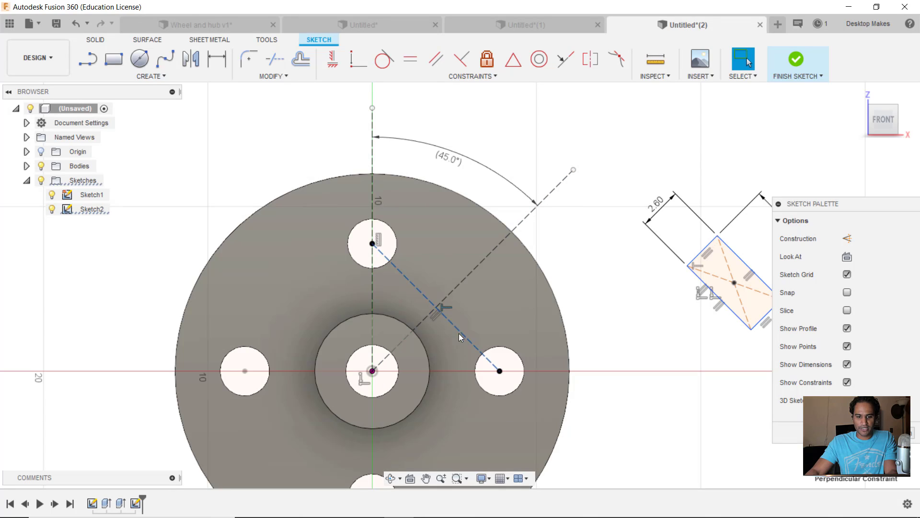
pyautogui.click(447, 307)
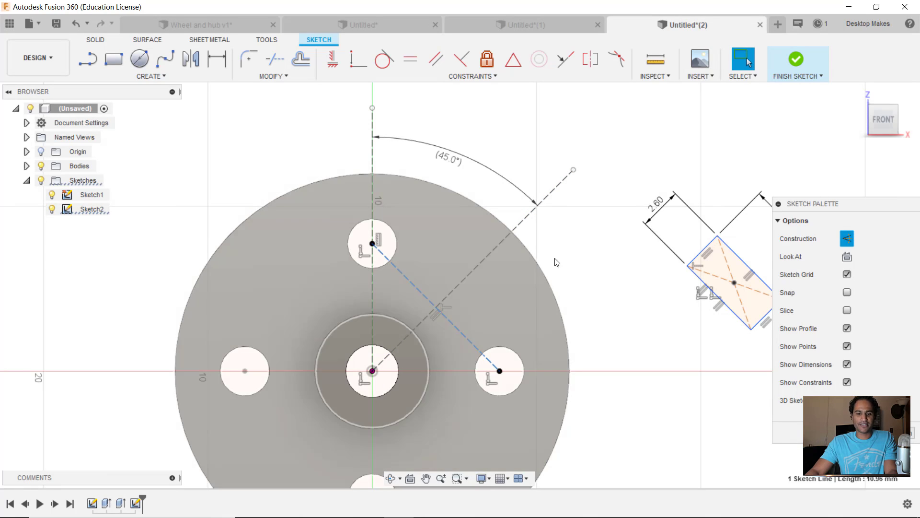
pyautogui.click(592, 245)
pyautogui.scroll(-4, 575, 241)
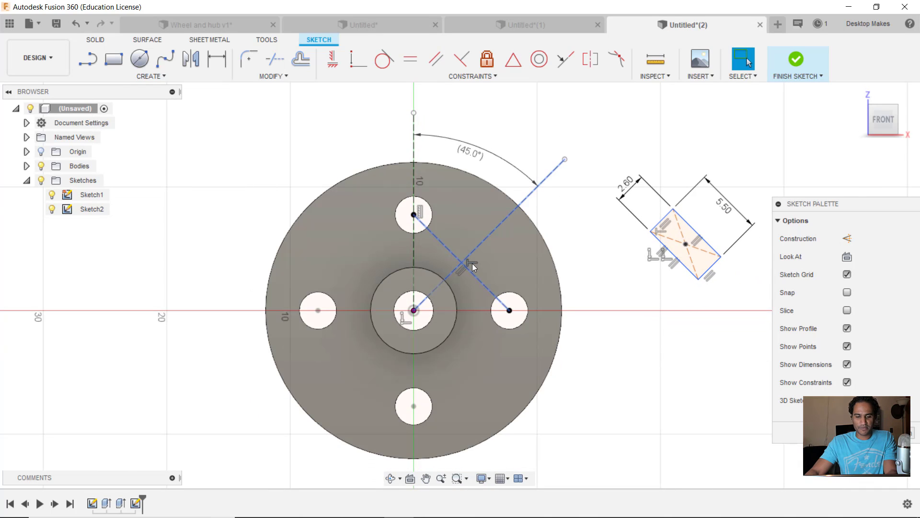
pyautogui.scroll(2, 473, 263)
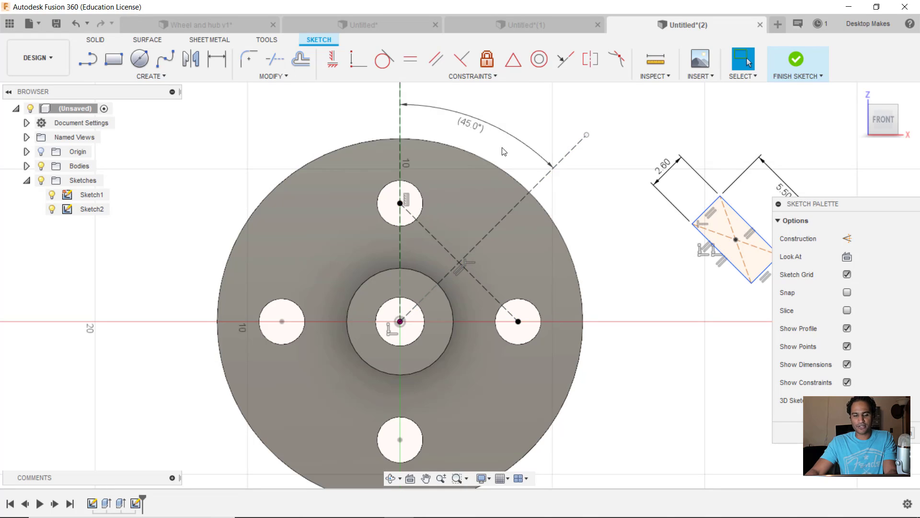
pyautogui.moveTo(596, 221); pyautogui.dragTo(560, 216, button='middle')
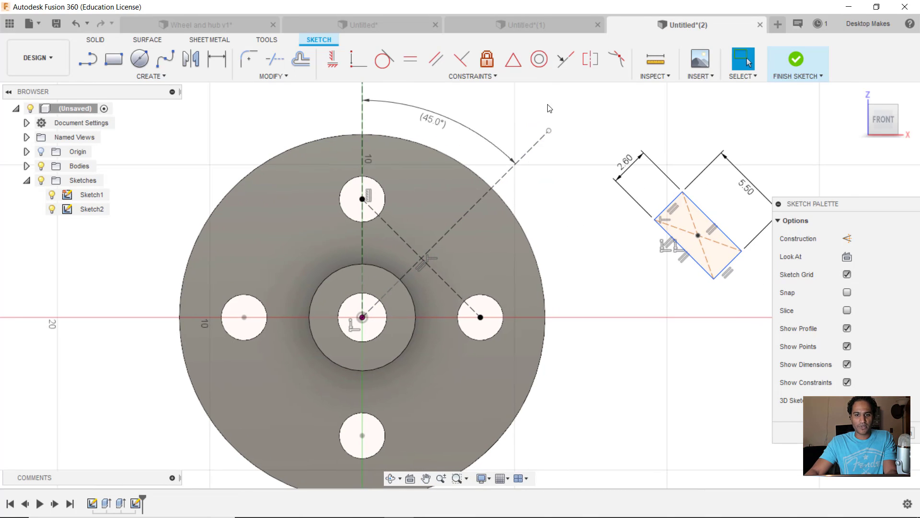
# Make the rectangle's centre point coincident with the 45° construction line
pyautogui.click(355, 68)
pyautogui.click(698, 235)
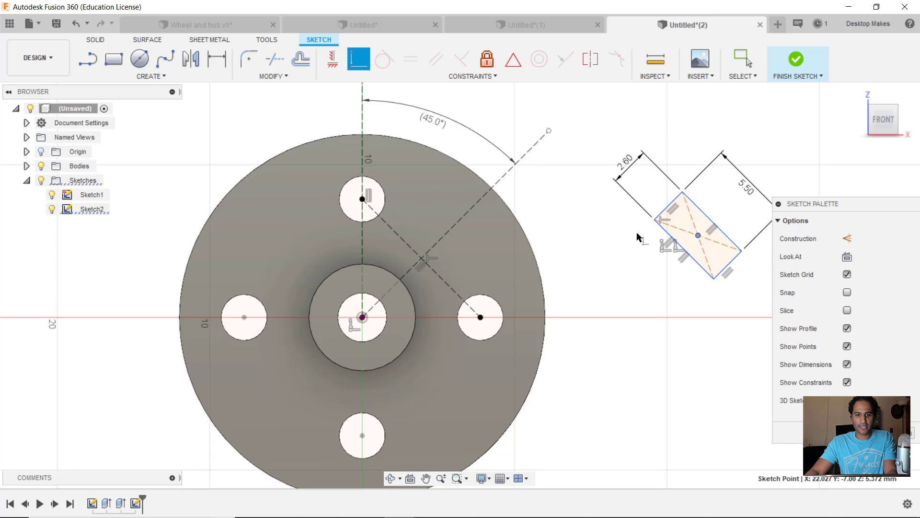
pyautogui.click(500, 179)
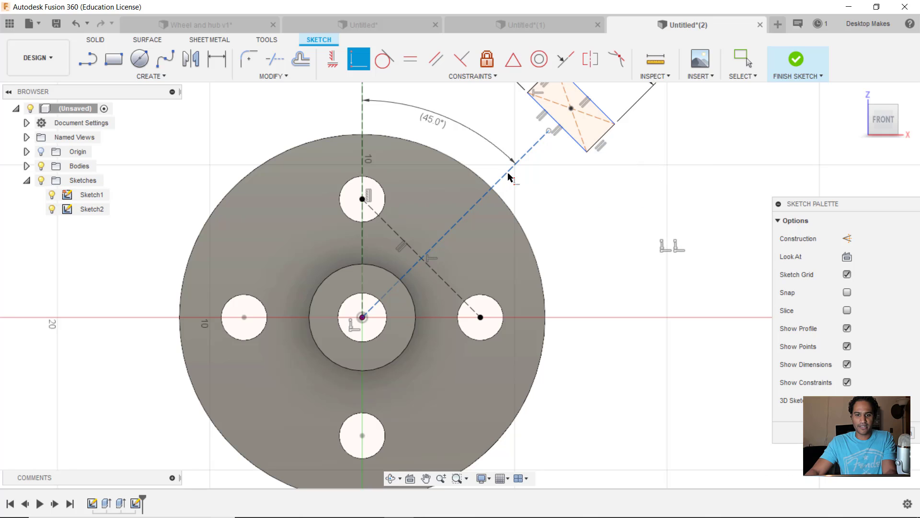
pyautogui.press('Escape')
pyautogui.moveTo(573, 131)
pyautogui.mouseDown()
pyautogui.moveTo(481, 239)
pyautogui.moveTo(501, 197)
pyautogui.moveTo(490, 209)
pyautogui.moveTo(498, 158)
pyautogui.moveTo(497, 207)
pyautogui.moveTo(500, 196)
pyautogui.moveTo(434, 278)
pyautogui.moveTo(403, 288)
pyautogui.mouseUp()
# With the hub body hidden, make the rectangle's lower-left long edge tangent to the hub circle
pyautogui.scroll(3, 403, 284)
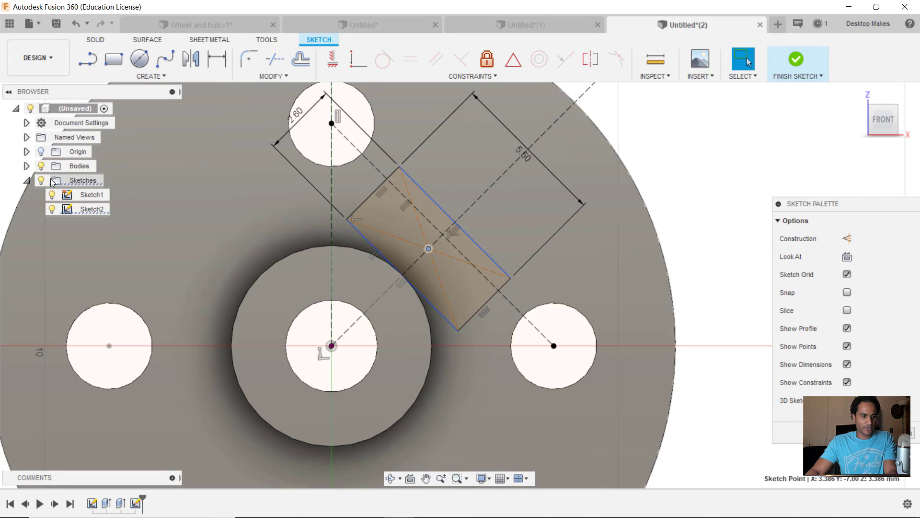
pyautogui.click(40, 166)
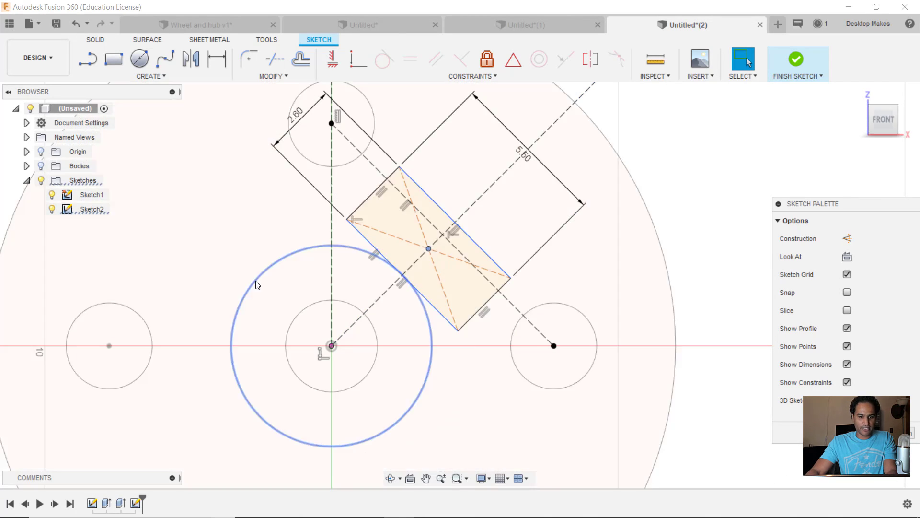
pyautogui.moveTo(253, 279); pyautogui.dragTo(312, 273, button='middle')
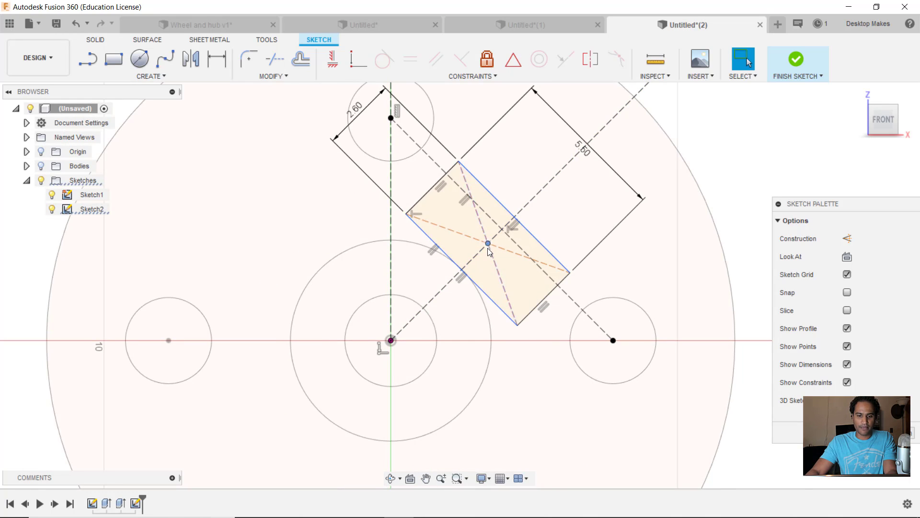
pyautogui.moveTo(503, 236); pyautogui.dragTo(605, 135)
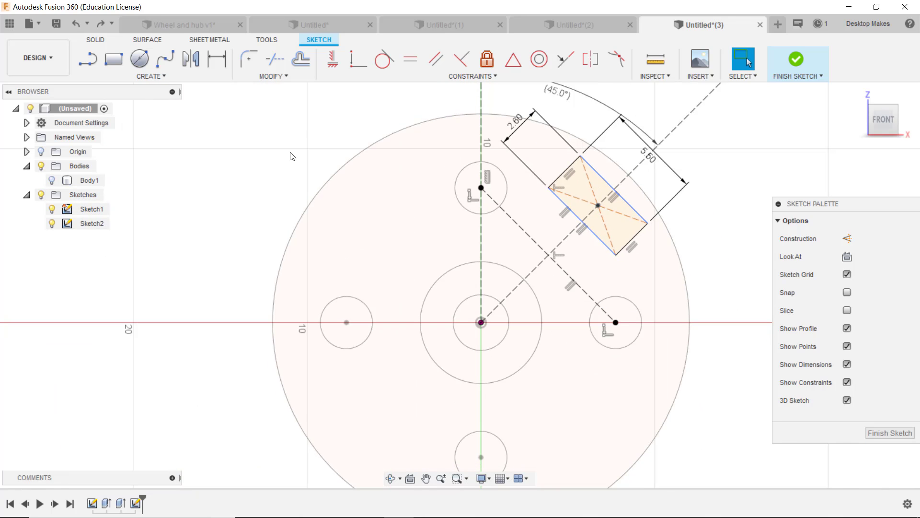
pyautogui.click(384, 59)
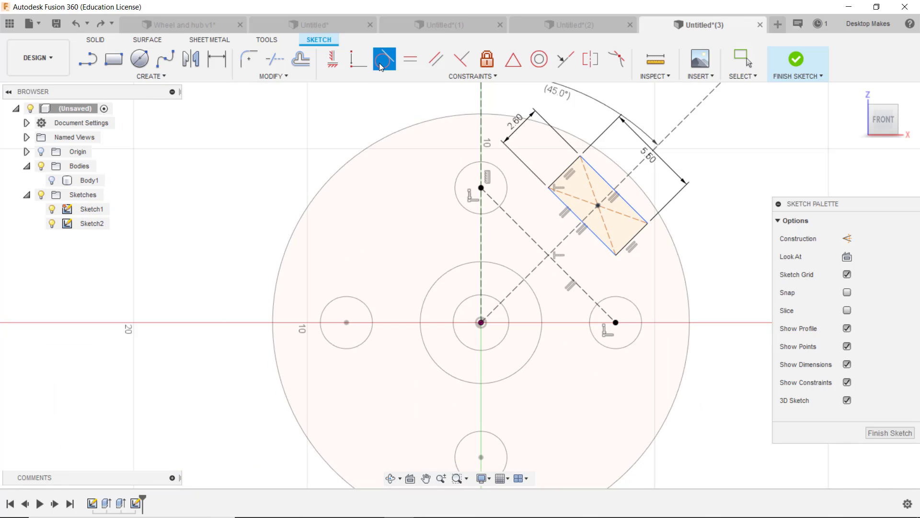
pyautogui.click(580, 222)
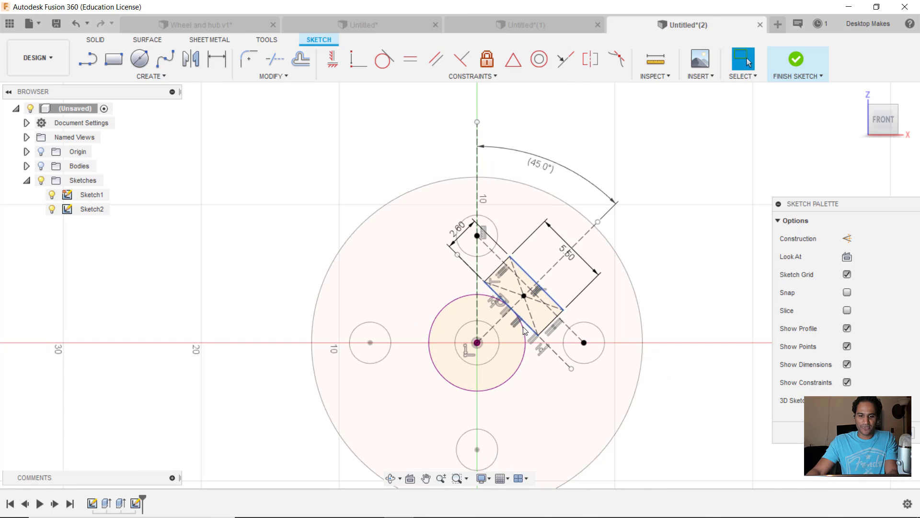
pyautogui.click(493, 280)
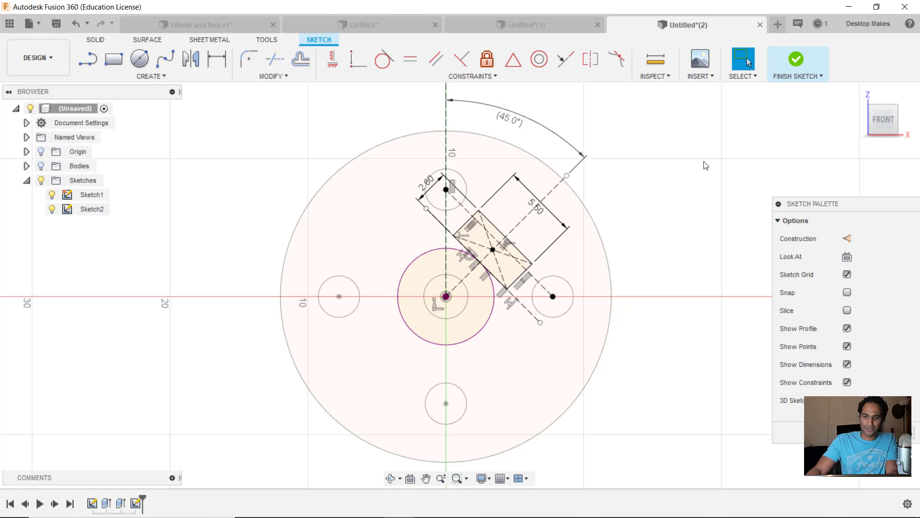
# Finish the sketch and show the hub body and sketches again in an angled view
pyautogui.click(795, 61)
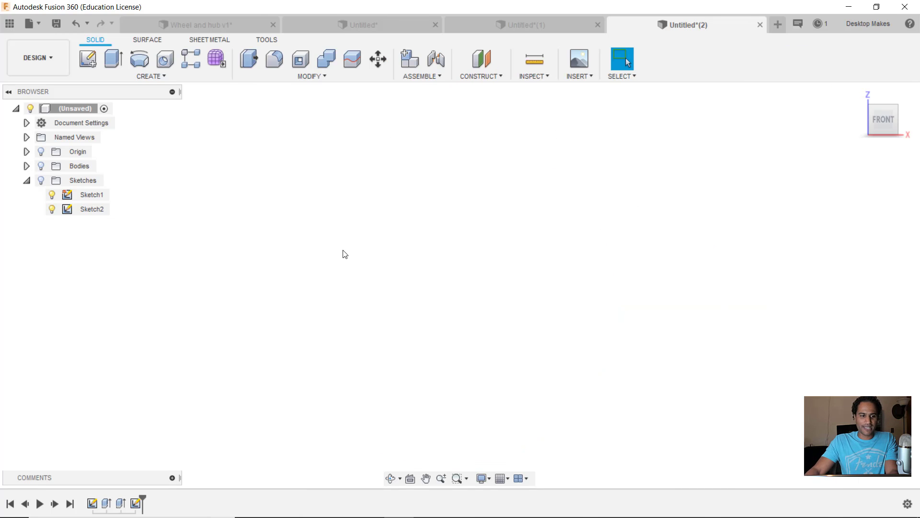
pyautogui.click(40, 166)
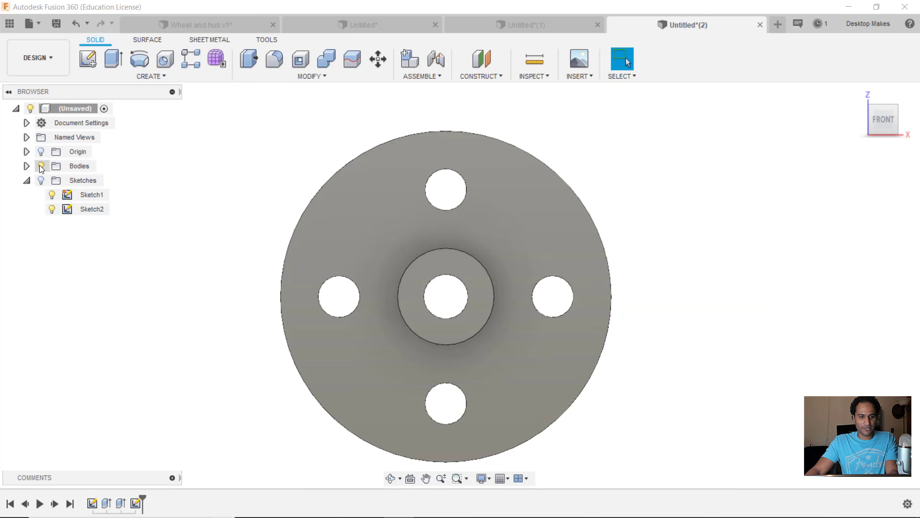
pyautogui.click(41, 180)
pyautogui.keyDown('shift'); pyautogui.moveTo(631, 332); pyautogui.dragTo(525, 299, button='middle'); pyautogui.keyUp('shift')
pyautogui.scroll(3, 525, 298)
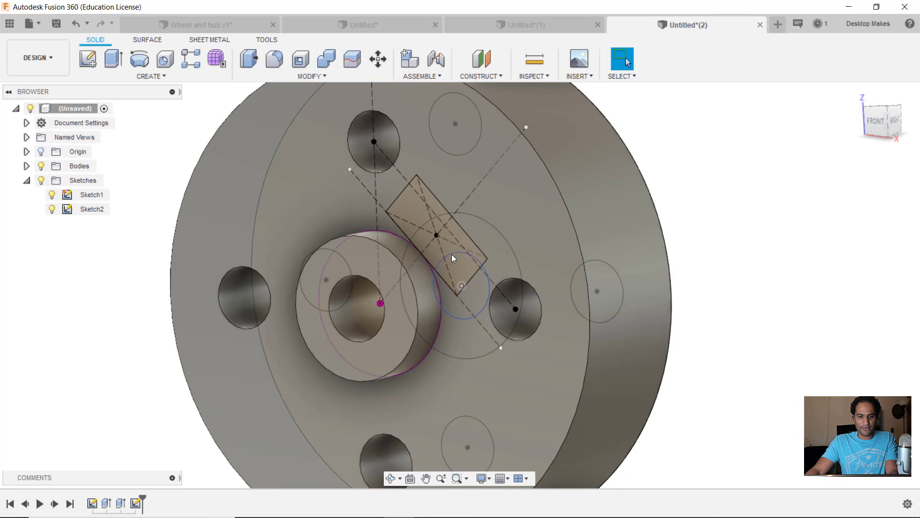
# Extrude the rectangle profile as a cut with extent All through the hub
pyautogui.click(461, 268)
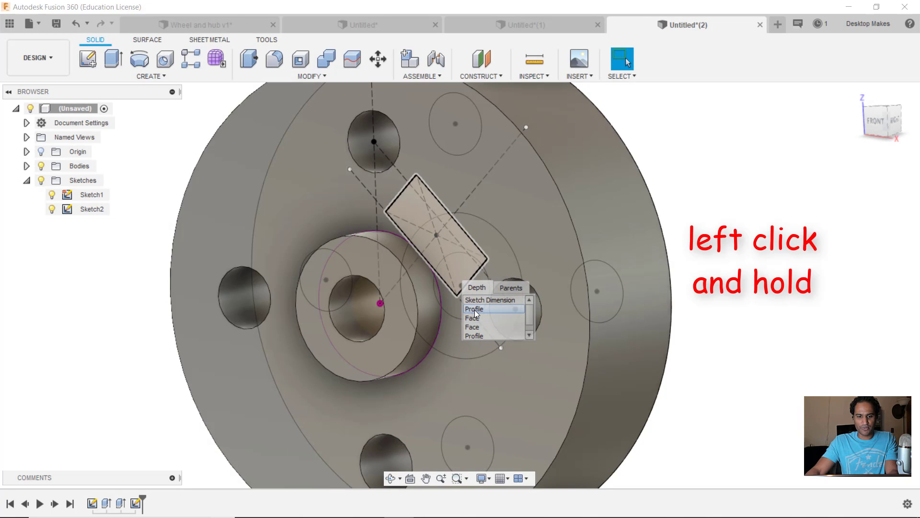
pyautogui.click(475, 310)
pyautogui.press('e')
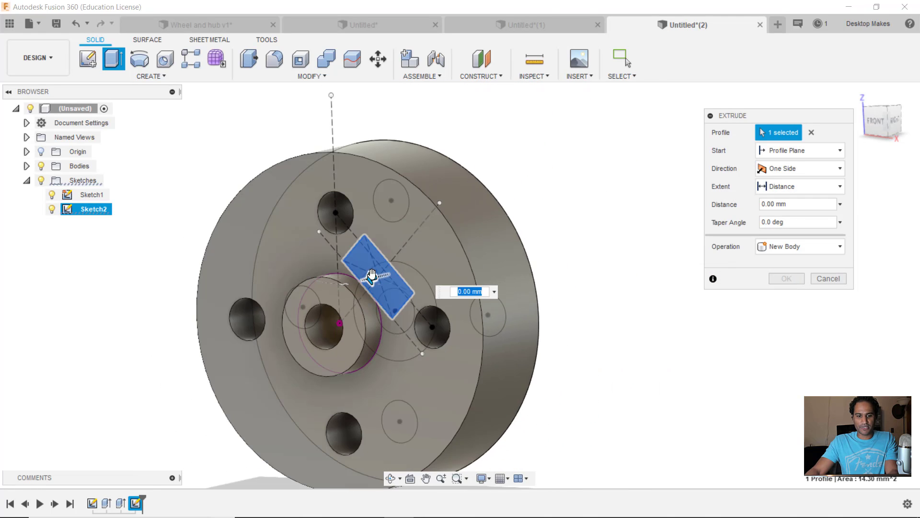
pyautogui.moveTo(371, 274); pyautogui.dragTo(488, 251)
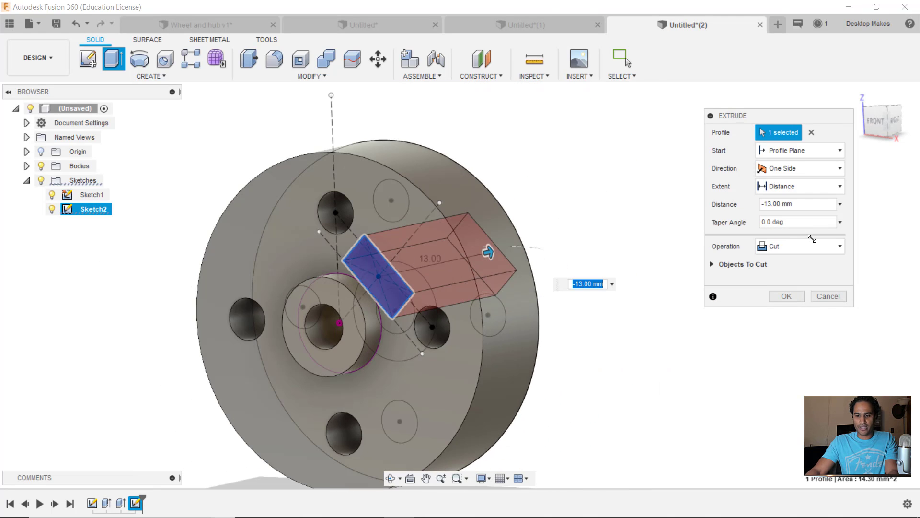
pyautogui.click(796, 187)
pyautogui.click(783, 234)
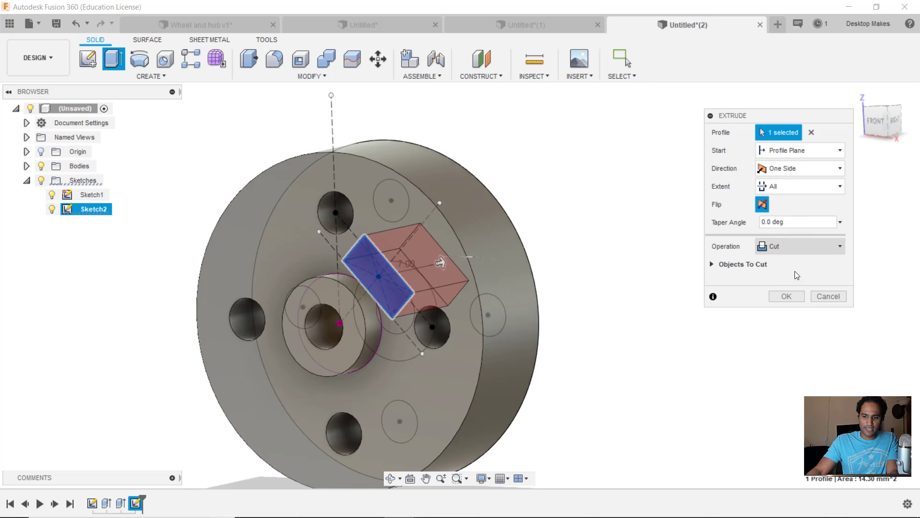
pyautogui.click(787, 296)
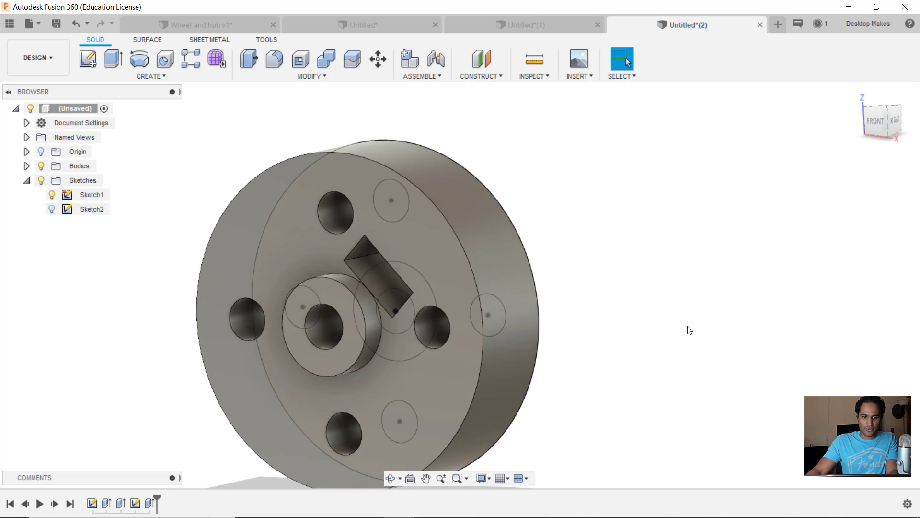
# Hide the sketches and start a new sketch on the slot's side face
pyautogui.click(41, 180)
pyautogui.moveTo(259, 274)
pyautogui.keyDown('shift'); pyautogui.mouseDown(button='middle')
pyautogui.moveTo(300, 261)
pyautogui.moveTo(296, 278)
pyautogui.moveTo(312, 263)
pyautogui.moveTo(302, 267)
pyautogui.moveTo(404, 285)
pyautogui.mouseUp(button='middle'); pyautogui.keyUp('shift')
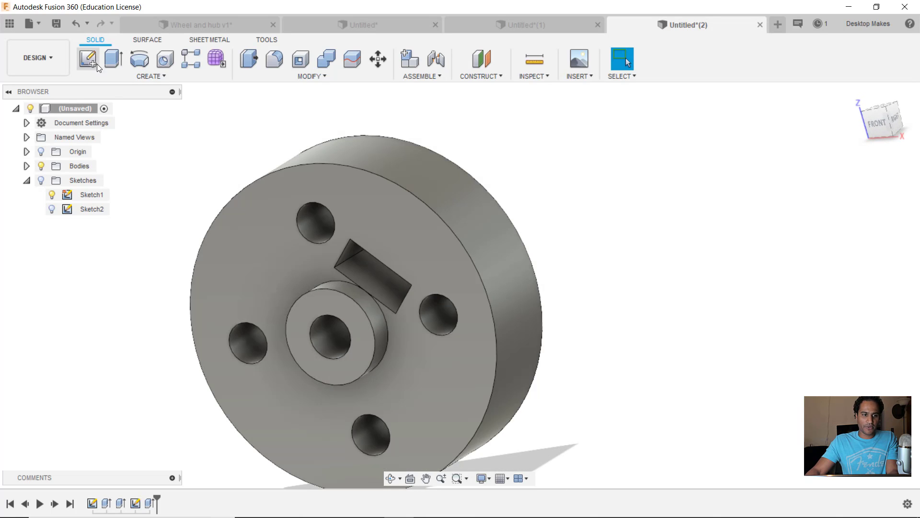
pyautogui.click(96, 59)
pyautogui.scroll(5, 387, 285)
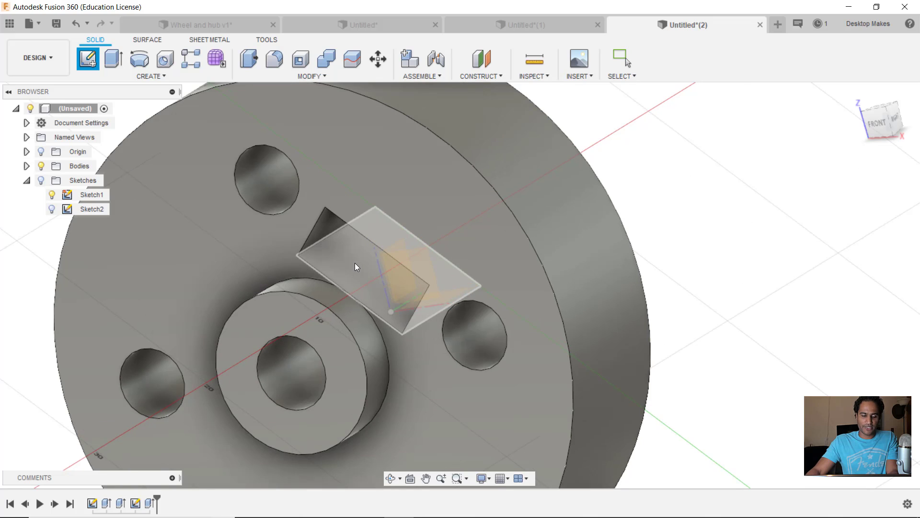
pyautogui.keyDown('shift'); pyautogui.moveTo(351, 267); pyautogui.dragTo(349, 256, button='middle'); pyautogui.keyUp('shift')
pyautogui.click(349, 256)
# Draw a 3 mm diameter circle on the sketch face
pyautogui.press('c')
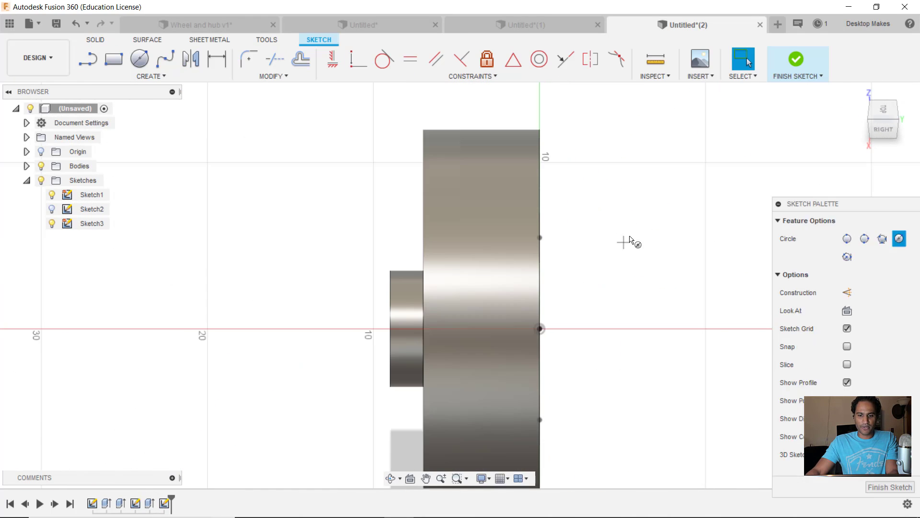
pyautogui.click(632, 236)
pyautogui.write('3')
pyautogui.press('Return')
pyautogui.press('Escape')
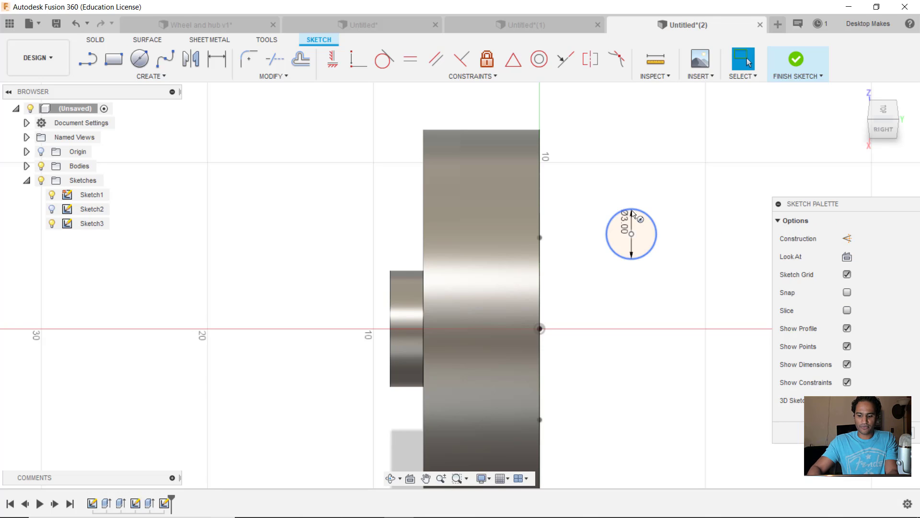
pyautogui.moveTo(610, 273); pyautogui.dragTo(633, 206, button='middle')
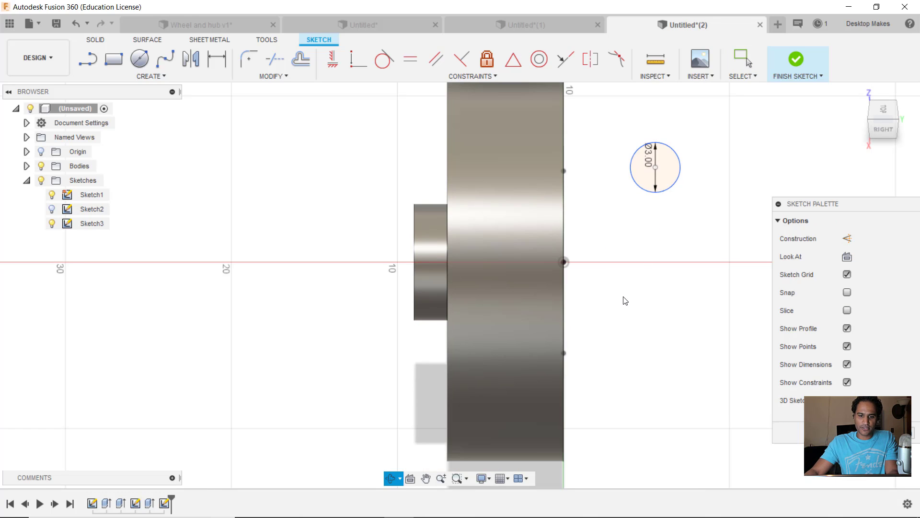
pyautogui.keyDown('shift'); pyautogui.moveTo(623, 295); pyautogui.dragTo(654, 282, button='middle'); pyautogui.keyUp('shift')
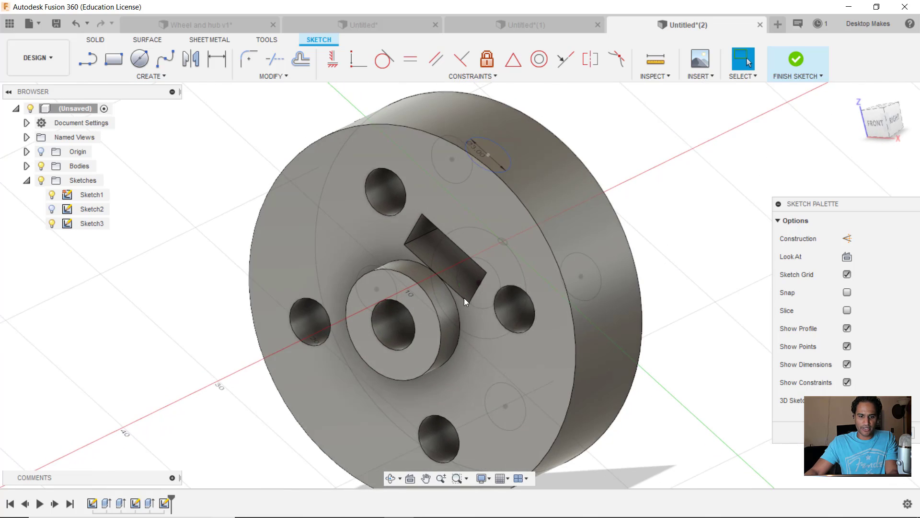
pyautogui.moveTo(455, 285)
pyautogui.keyDown('shift'); pyautogui.mouseDown(button='middle')
pyautogui.moveTo(441, 258)
pyautogui.moveTo(293, 265)
pyautogui.mouseUp(button='middle'); pyautogui.keyUp('shift')
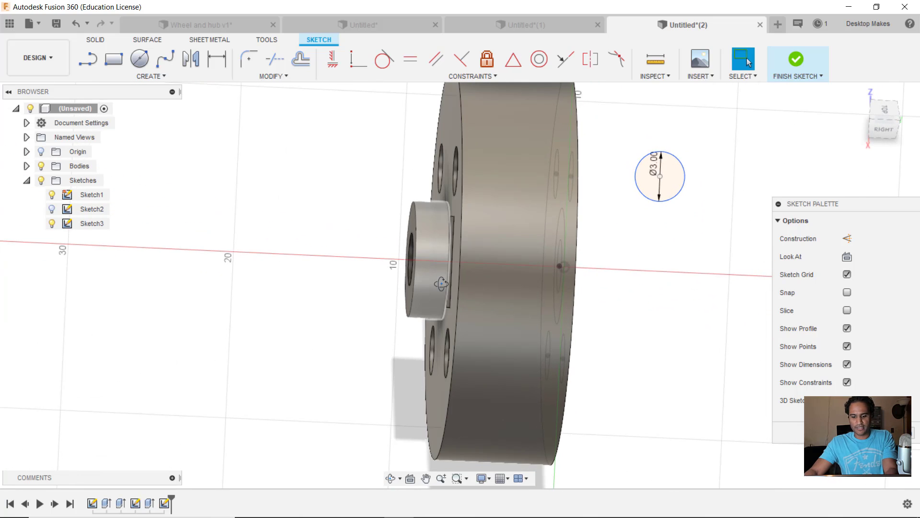
# Draw a 7 mm construction line and snap the circle centre to its midpoint
pyautogui.press('l')
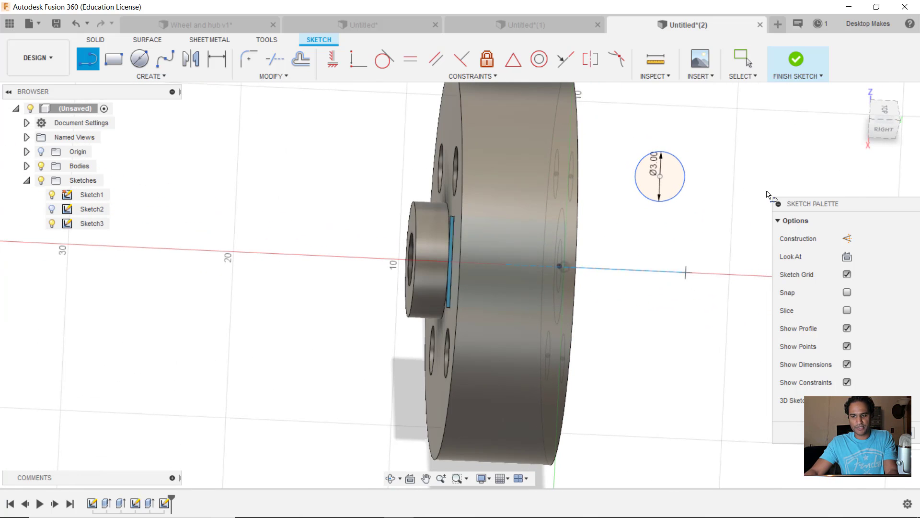
pyautogui.click(887, 127)
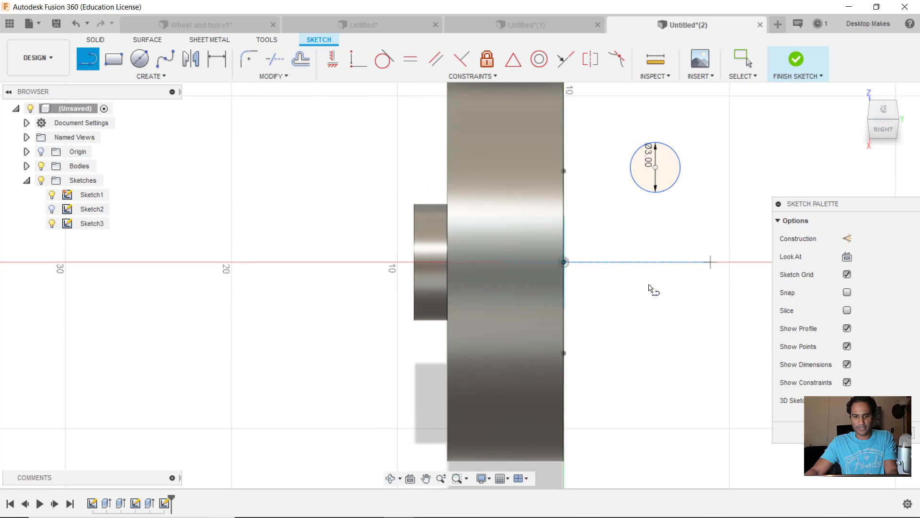
pyautogui.click(563, 263)
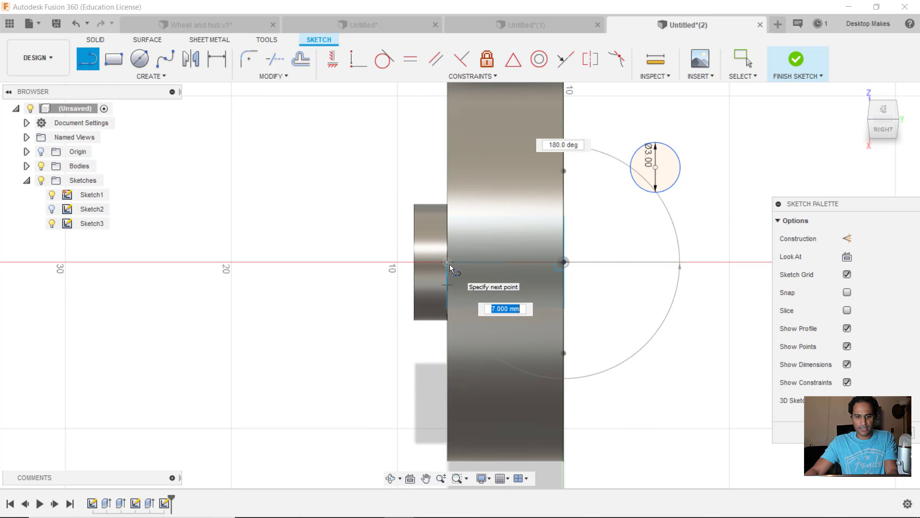
pyautogui.click(450, 266)
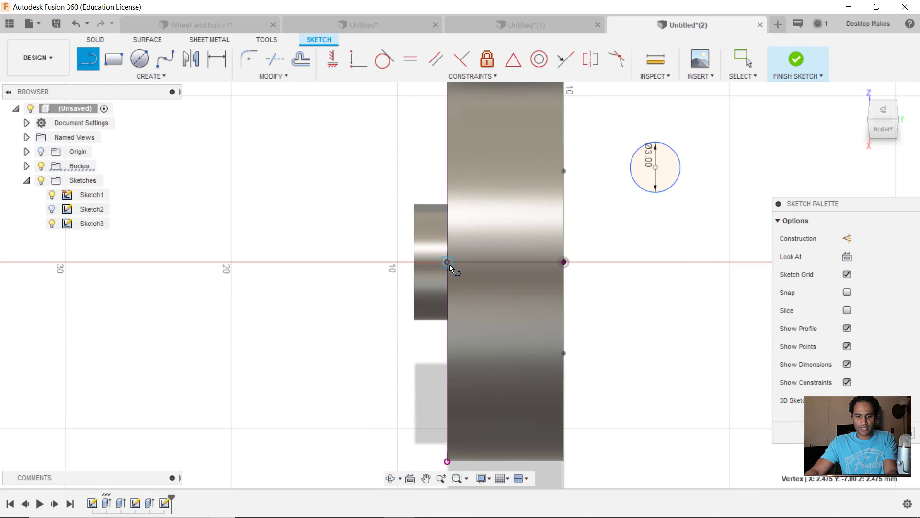
pyautogui.click(475, 262)
pyautogui.press('x')
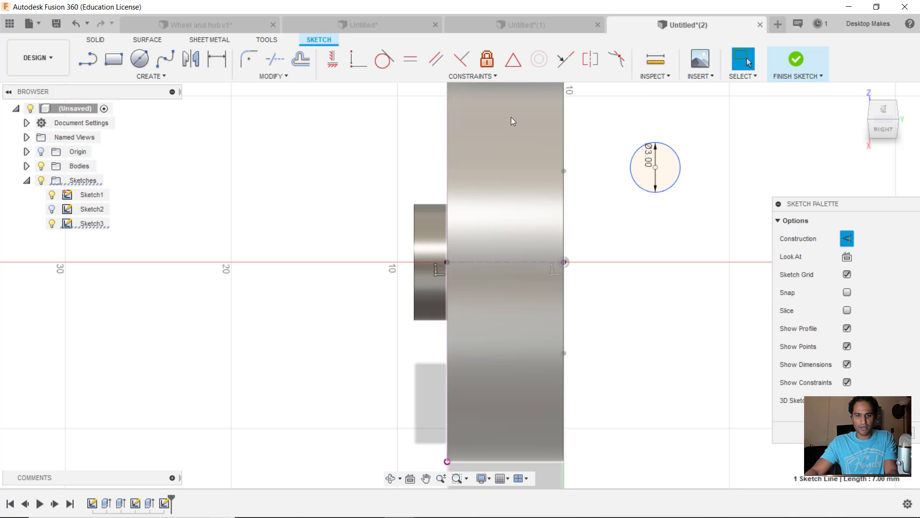
pyautogui.click(513, 59)
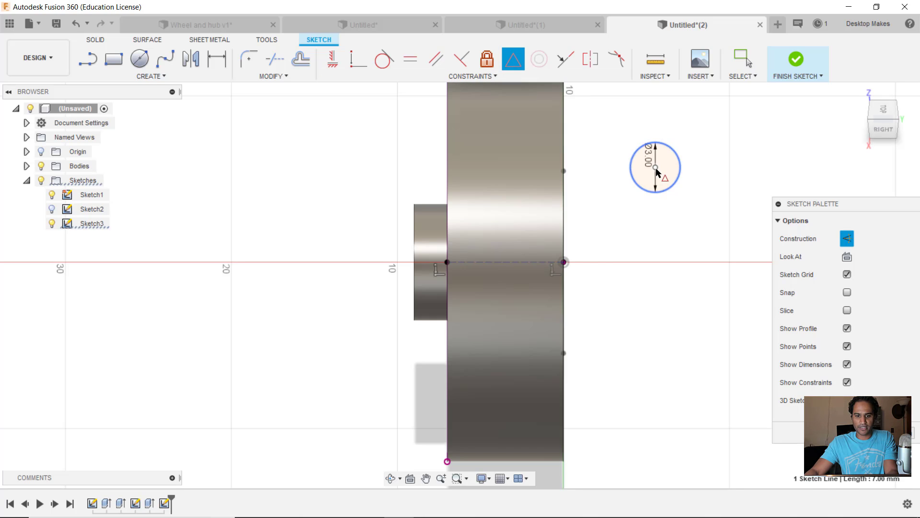
pyautogui.click(519, 262)
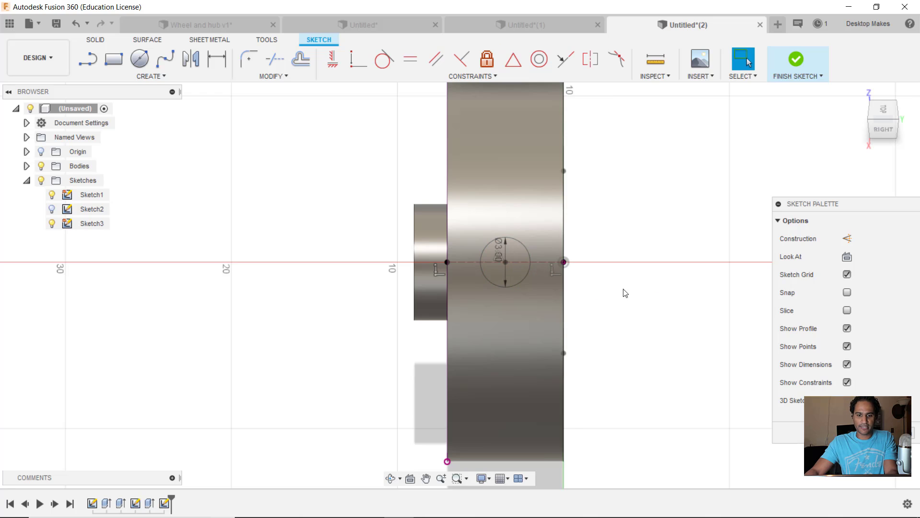
pyautogui.keyDown('shift'); pyautogui.moveTo(618, 297); pyautogui.dragTo(682, 284, button='middle'); pyautogui.keyUp('shift')
# Finish the sketch and hide Sketch1 in the browser
pyautogui.click(796, 59)
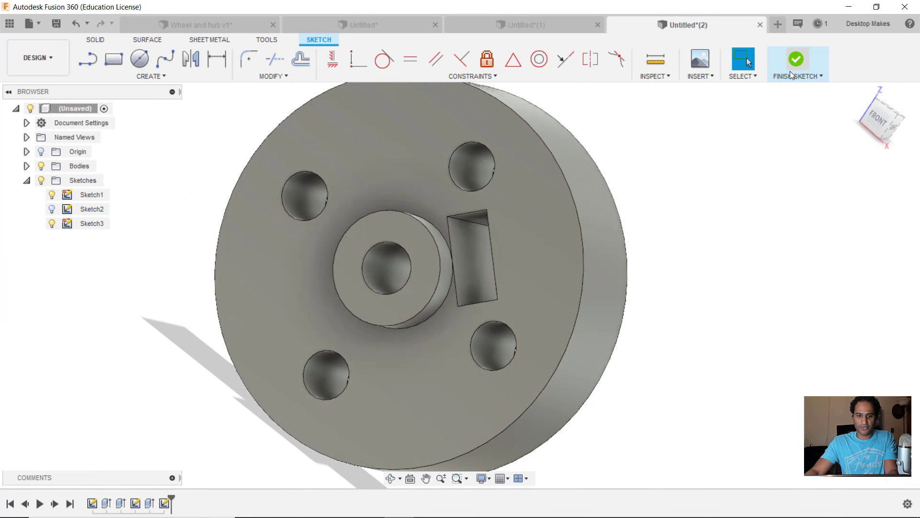
pyautogui.click(41, 181)
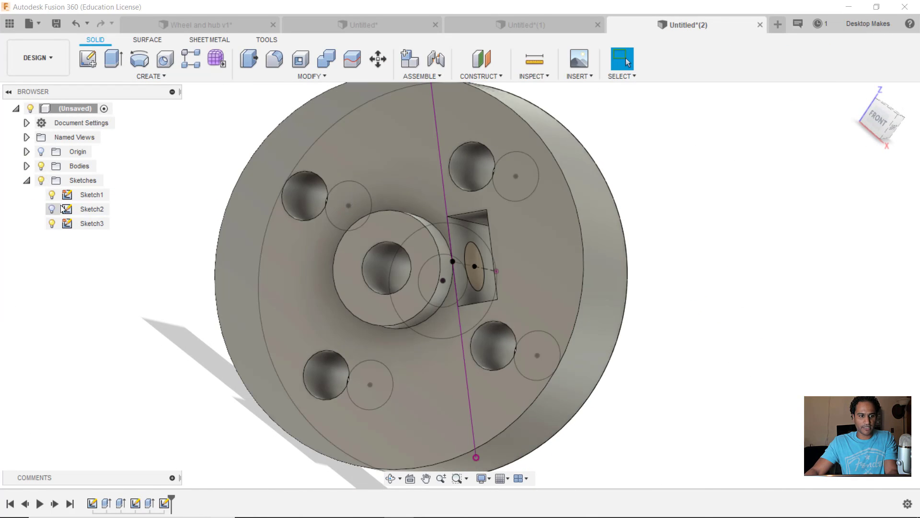
pyautogui.click(52, 194)
pyautogui.scroll(3, 379, 242)
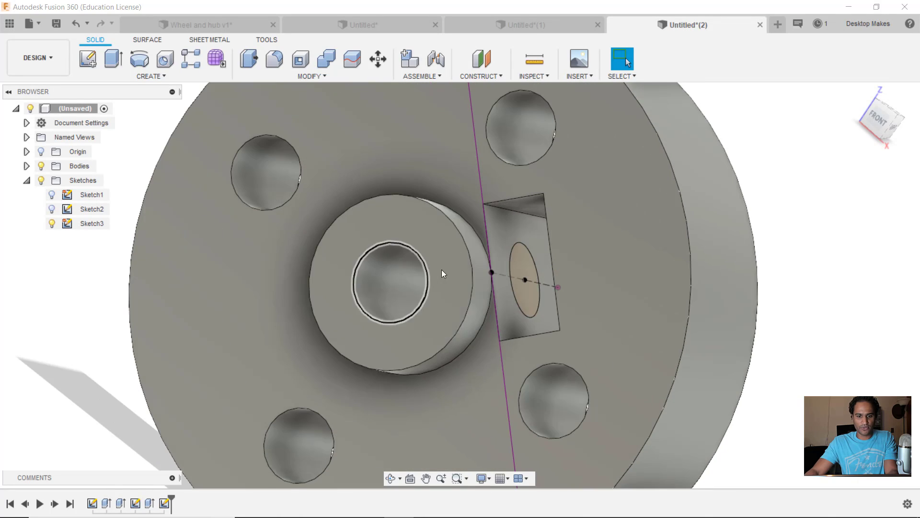
# Extrude the 3 mm circle profile as an 11 mm cut into the rim
pyautogui.press('e')
pyautogui.click(527, 274)
pyautogui.scroll(-5, 516, 279)
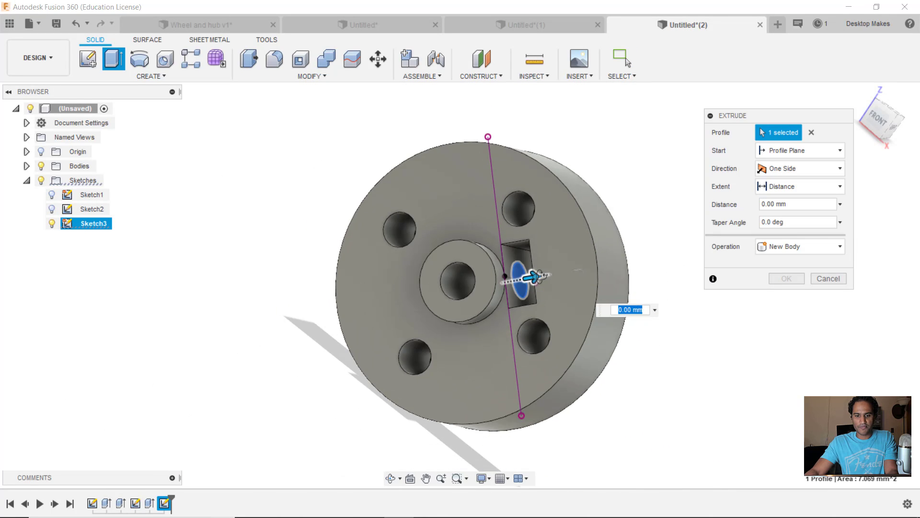
pyautogui.keyDown('shift'); pyautogui.moveTo(543, 276); pyautogui.dragTo(530, 282, button='middle'); pyautogui.keyUp('shift')
pyautogui.moveTo(521, 278); pyautogui.dragTo(650, 271)
pyautogui.keyDown('shift'); pyautogui.moveTo(559, 338); pyautogui.dragTo(618, 388, button='middle'); pyautogui.keyUp('shift')
# Make the cut Two Sides, with 3.5 mm into the centre bore, and apply it
pyautogui.click(792, 169)
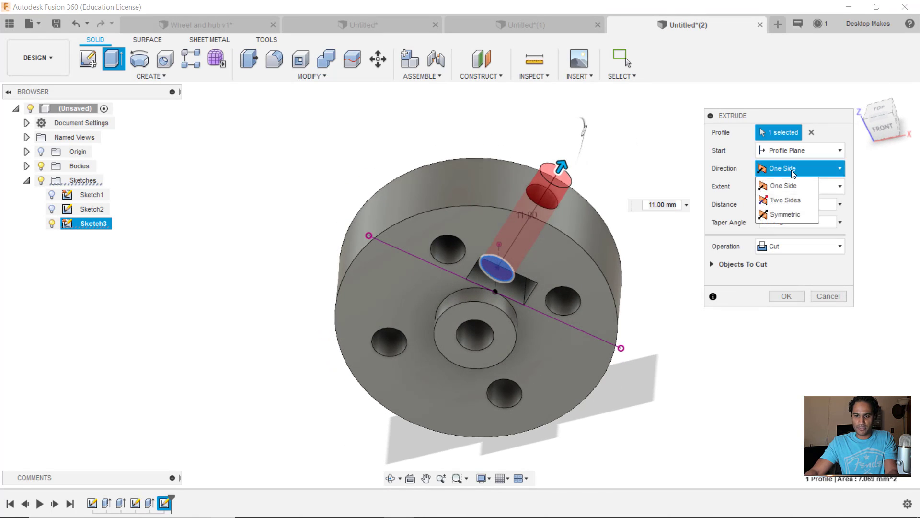
pyautogui.click(795, 199)
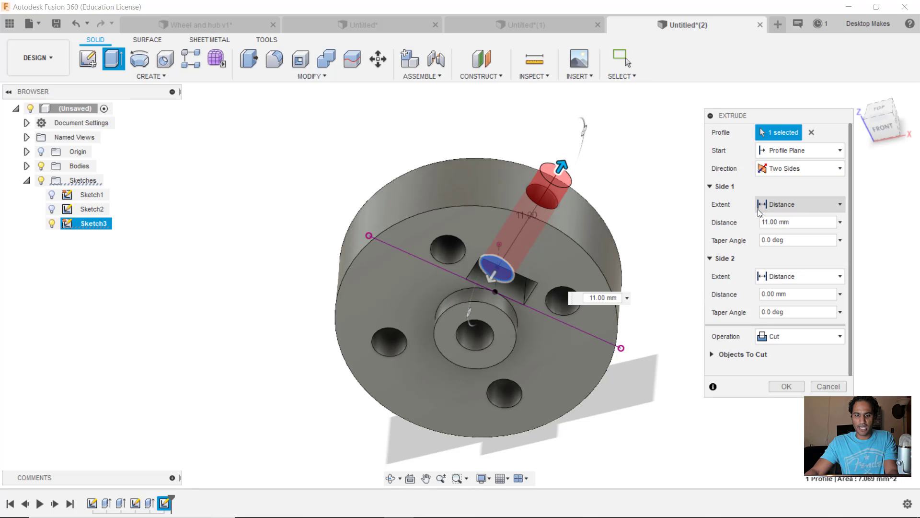
pyautogui.click(882, 129)
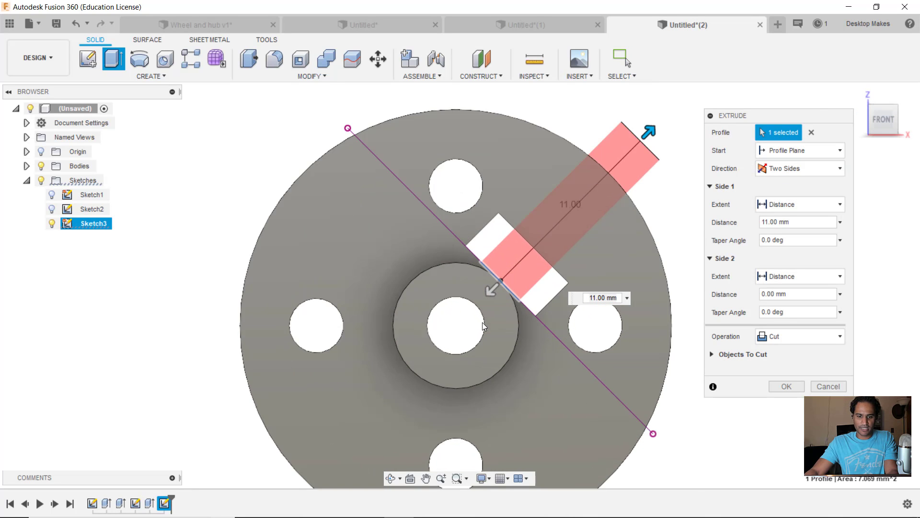
pyautogui.scroll(5, 482, 322)
pyautogui.moveTo(513, 246); pyautogui.dragTo(416, 341)
pyautogui.keyDown('shift'); pyautogui.moveTo(415, 341); pyautogui.dragTo(384, 359, button='middle'); pyautogui.keyUp('shift')
pyautogui.click(787, 386)
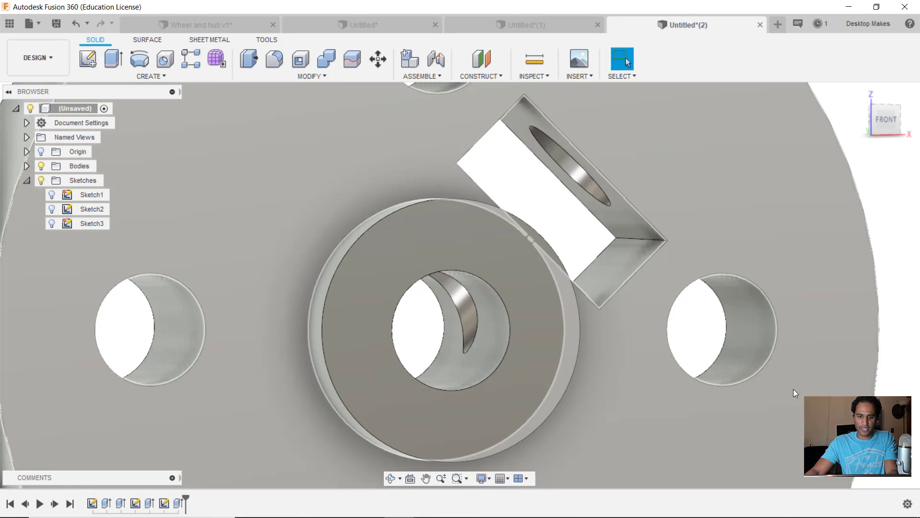
# Orbit and zoom around the hub to inspect the new set-screw hole in the rim
pyautogui.scroll(-4, 774, 388)
pyautogui.moveTo(774, 389)
pyautogui.keyDown('shift'); pyautogui.mouseDown(button='middle')
pyautogui.moveTo(764, 355)
pyautogui.moveTo(732, 394)
pyautogui.mouseUp(button='middle'); pyautogui.keyUp('shift')
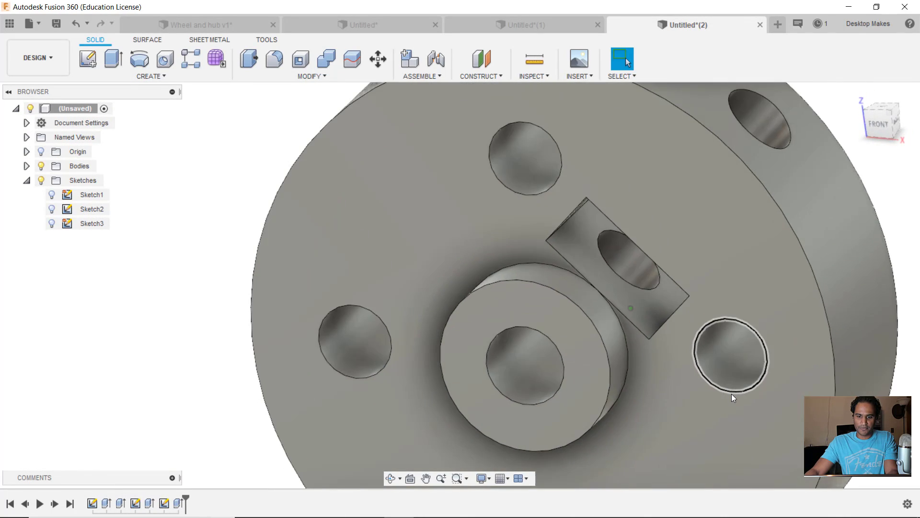
pyautogui.press('F6')
pyautogui.keyDown('shift'); pyautogui.moveTo(608, 372); pyautogui.dragTo(624, 343, button='middle'); pyautogui.keyUp('shift')
pyautogui.scroll(4, 479, 253)
pyautogui.moveTo(479, 253); pyautogui.dragTo(582, 300, button='middle')
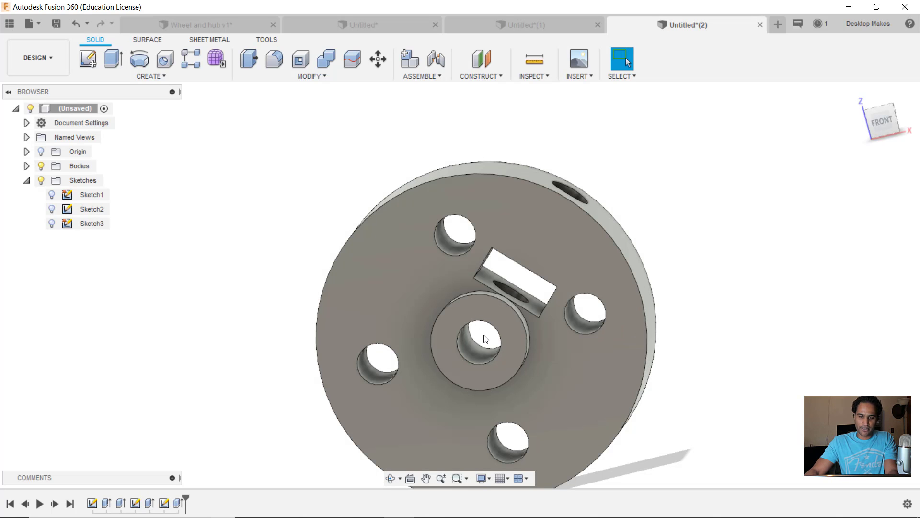
pyautogui.keyDown('shift'); pyautogui.moveTo(485, 339); pyautogui.dragTo(443, 335, button='middle'); pyautogui.keyUp('shift')
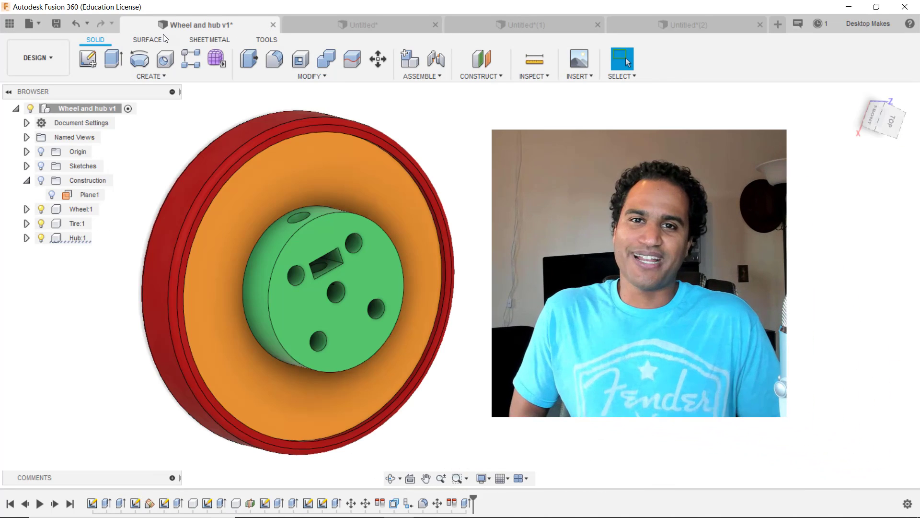